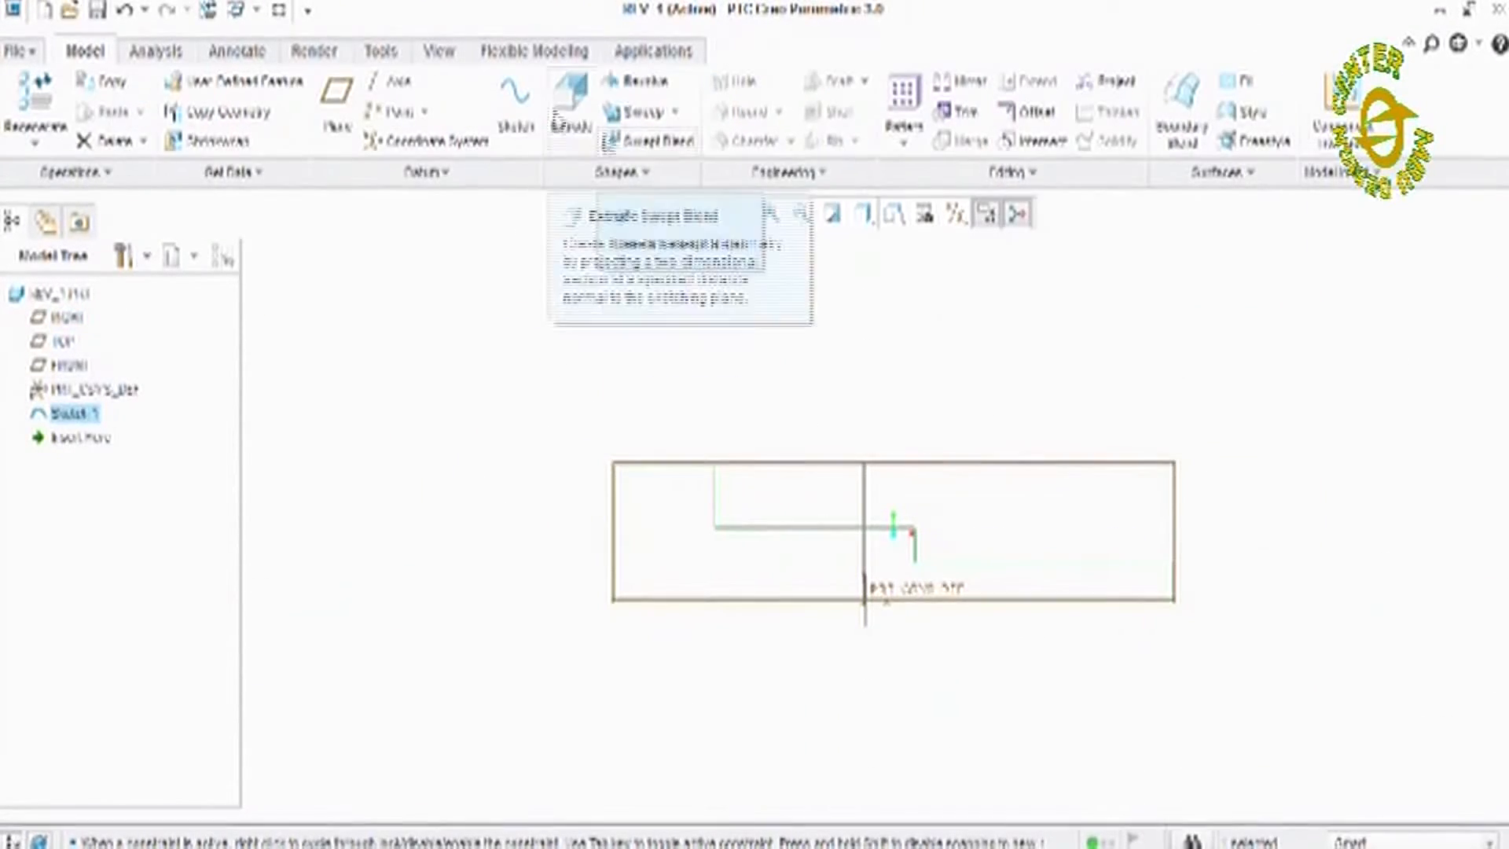
Revolve Sketch 1 into a solid and complete the pattern of the swept arm around the body
click(619, 85)
click(758, 111)
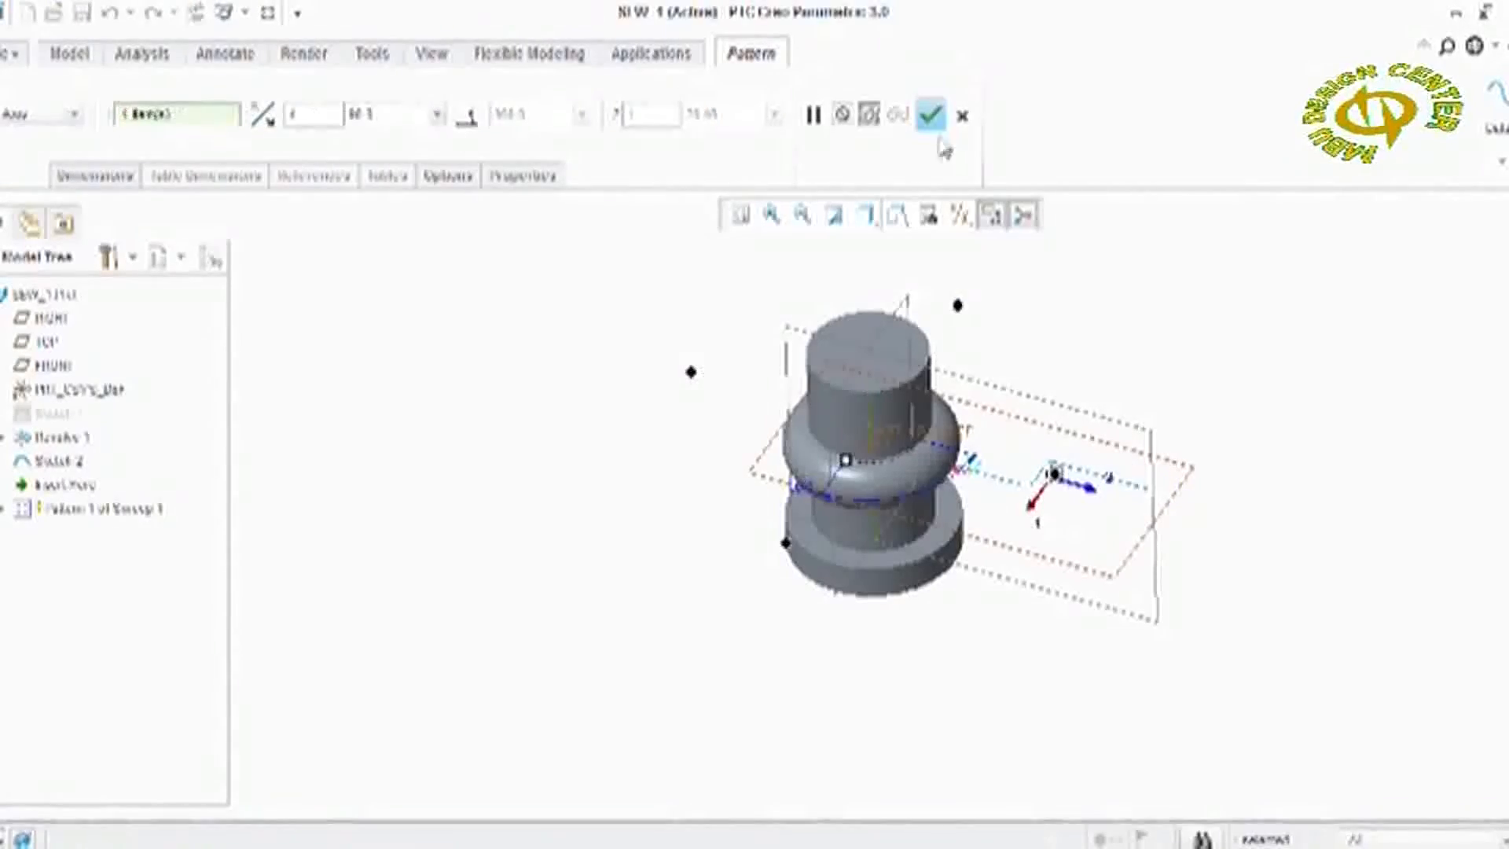
click(931, 115)
Sketch a vertical line across the outer end of the patterned arm and a circle centred on it, spanning the arm's thickness
mouse_move(950, 445)
middle_down()
mouse_move(1095, 428)
mouse_move(687, 310)
middle_up()
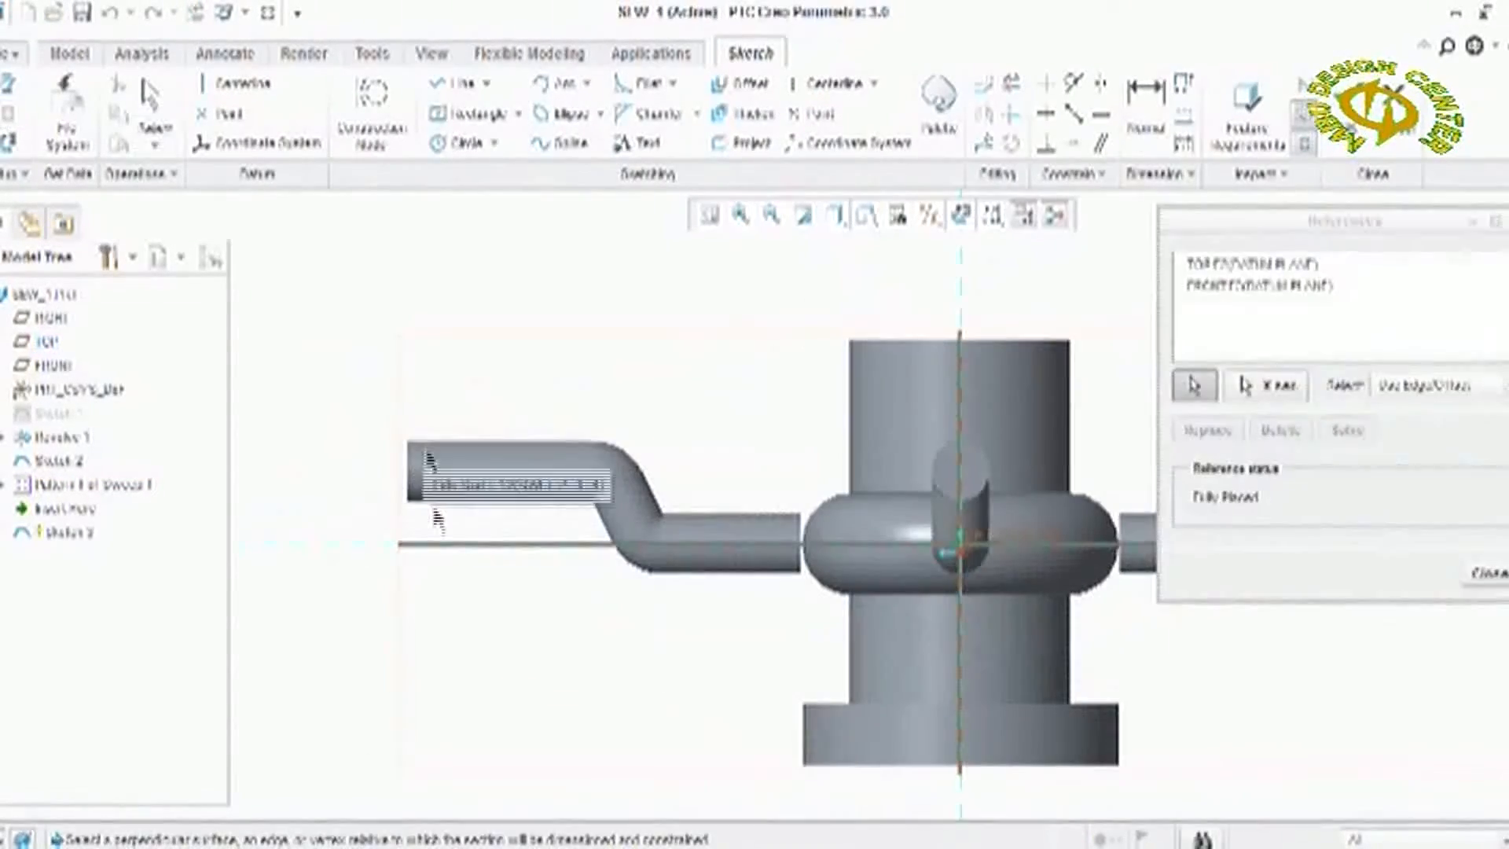
click(1485, 575)
click(462, 85)
click(404, 441)
click(404, 499)
click(464, 144)
scroll(423, 495, down, 4)
click(377, 427)
click(377, 355)
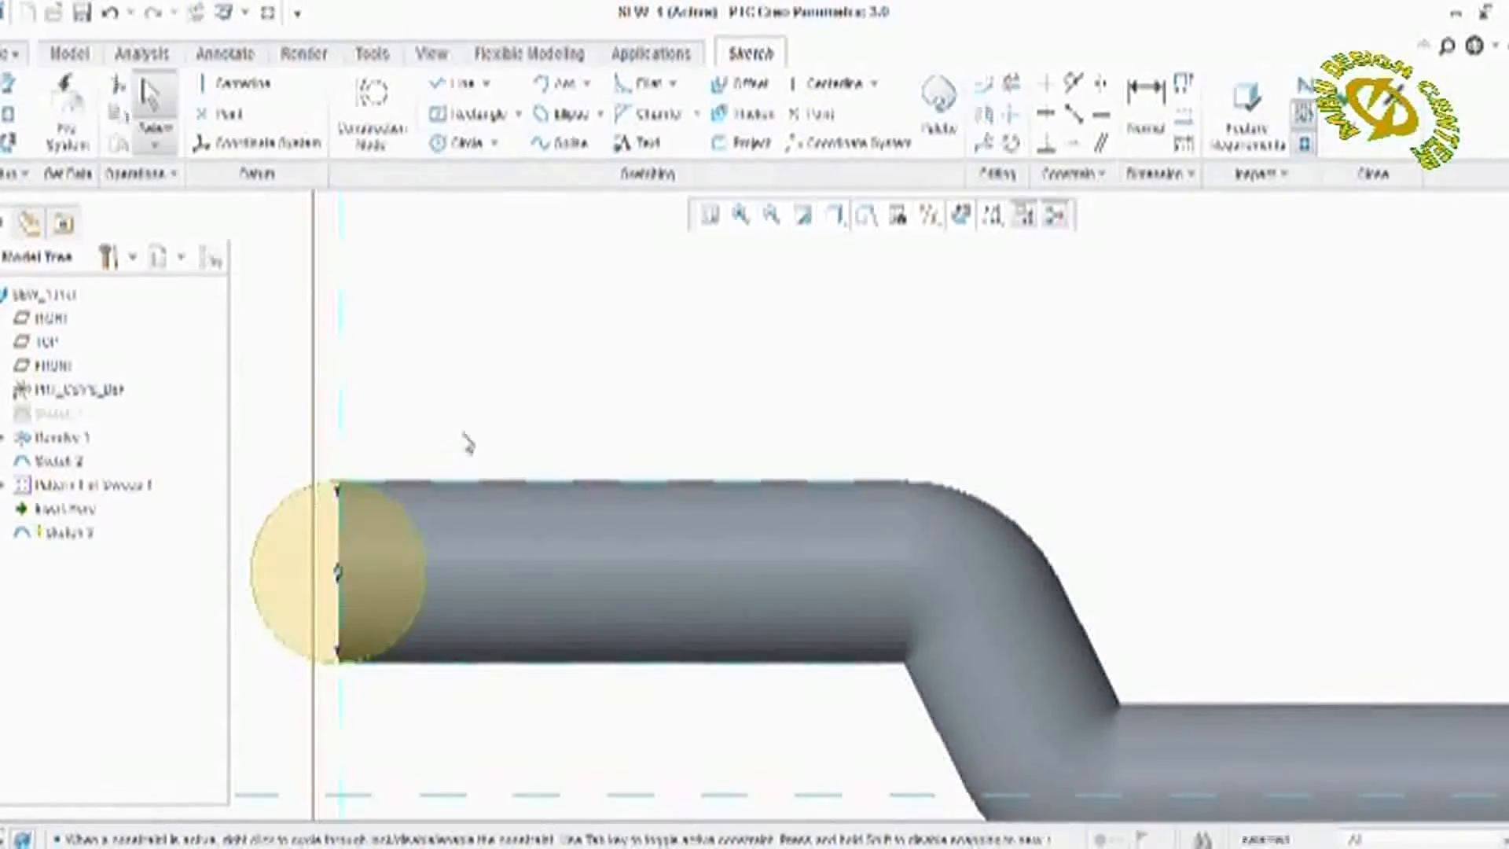
scroll(464, 441, up, 3)
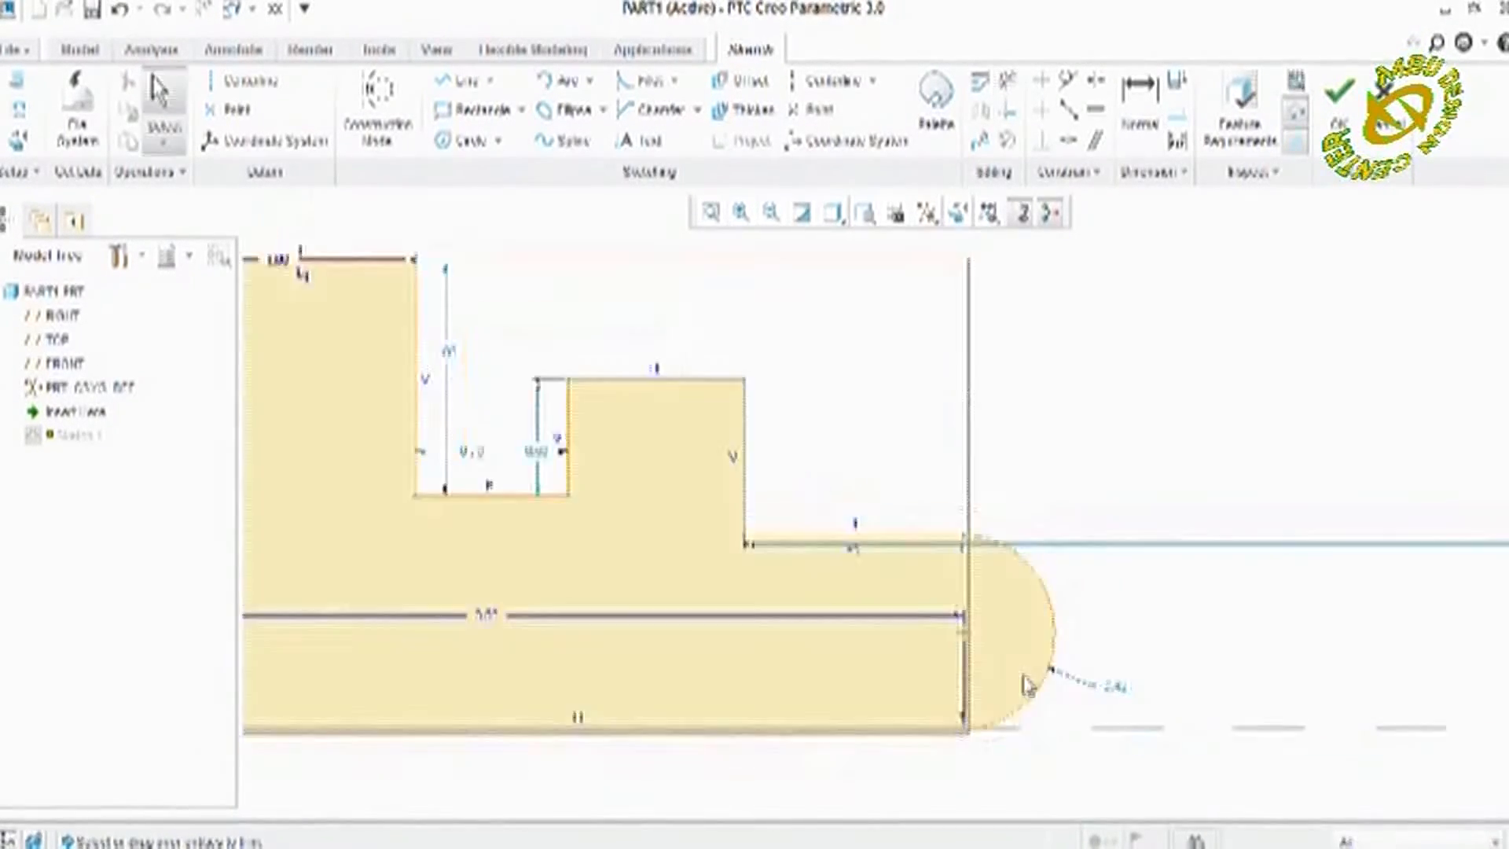
Accept the stepped profile sketch with the rounded end in PART1
scroll(1027, 692, down, 2)
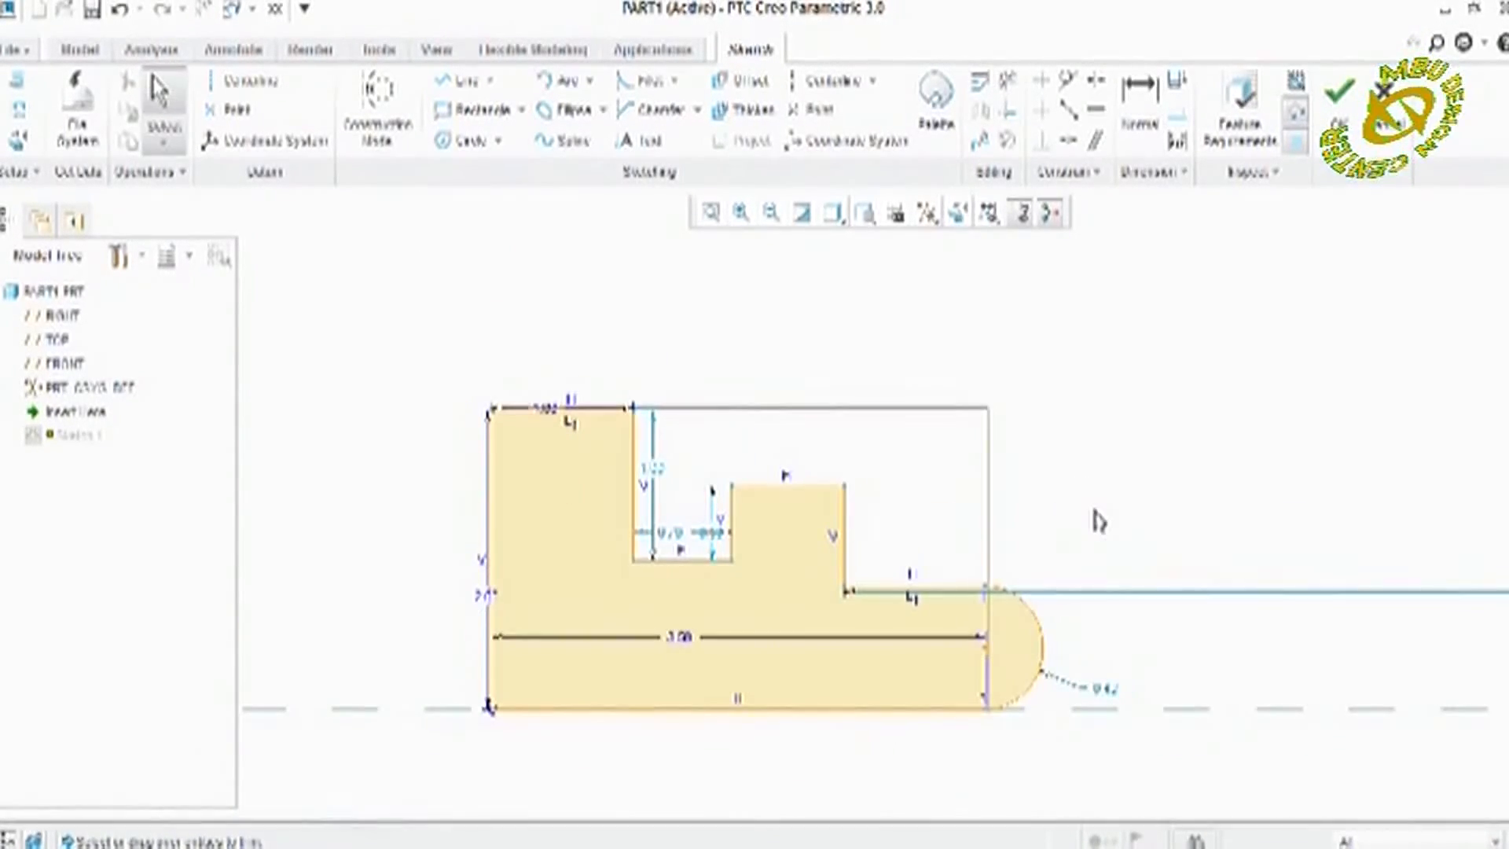
click(1339, 93)
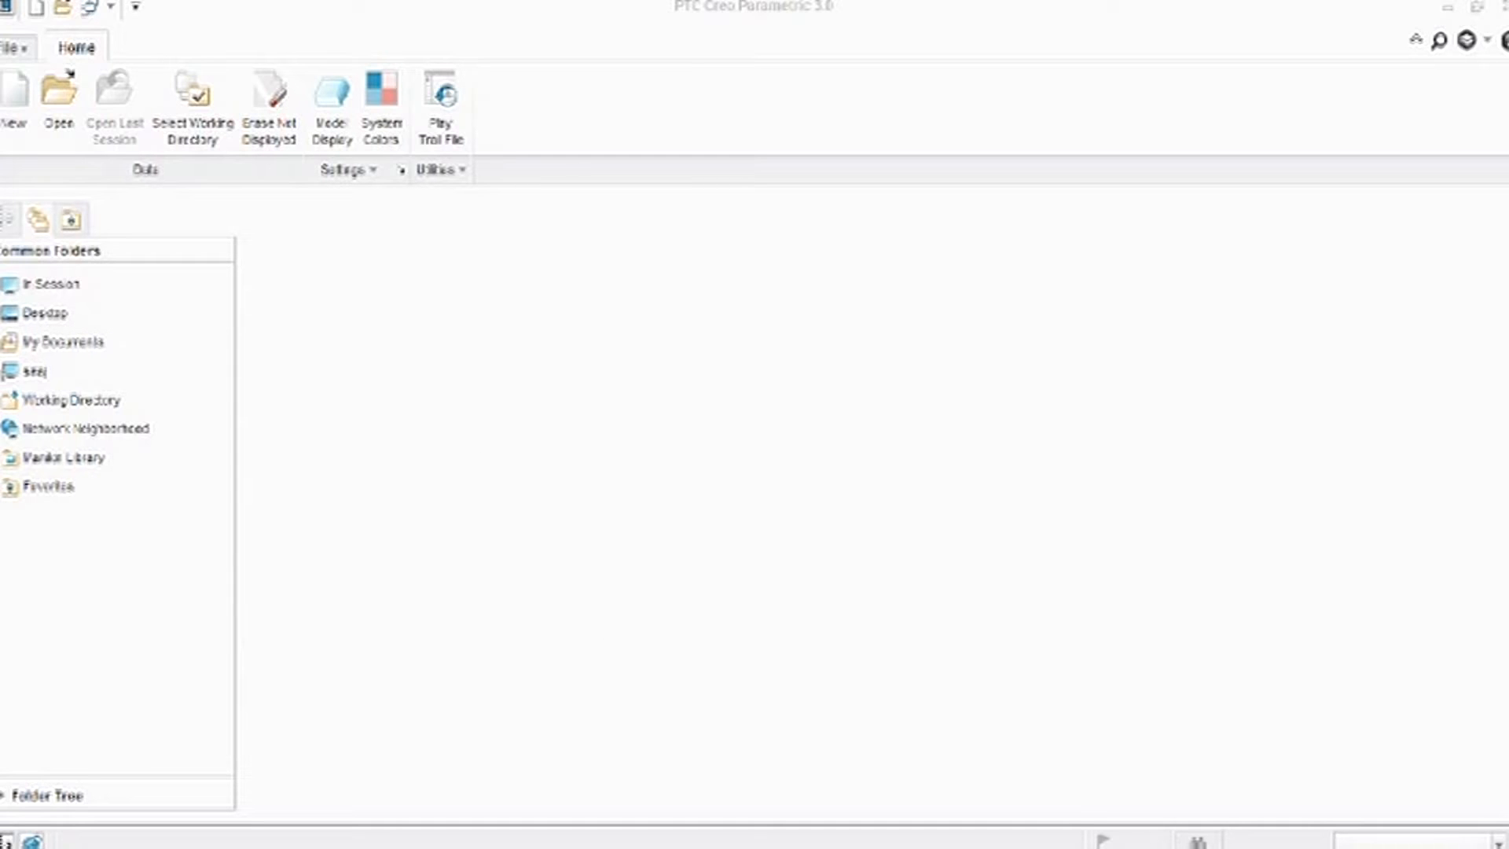
Create a new solid part named sew_1 using the mmns_part_solid template instead of the default template
click(23, 135)
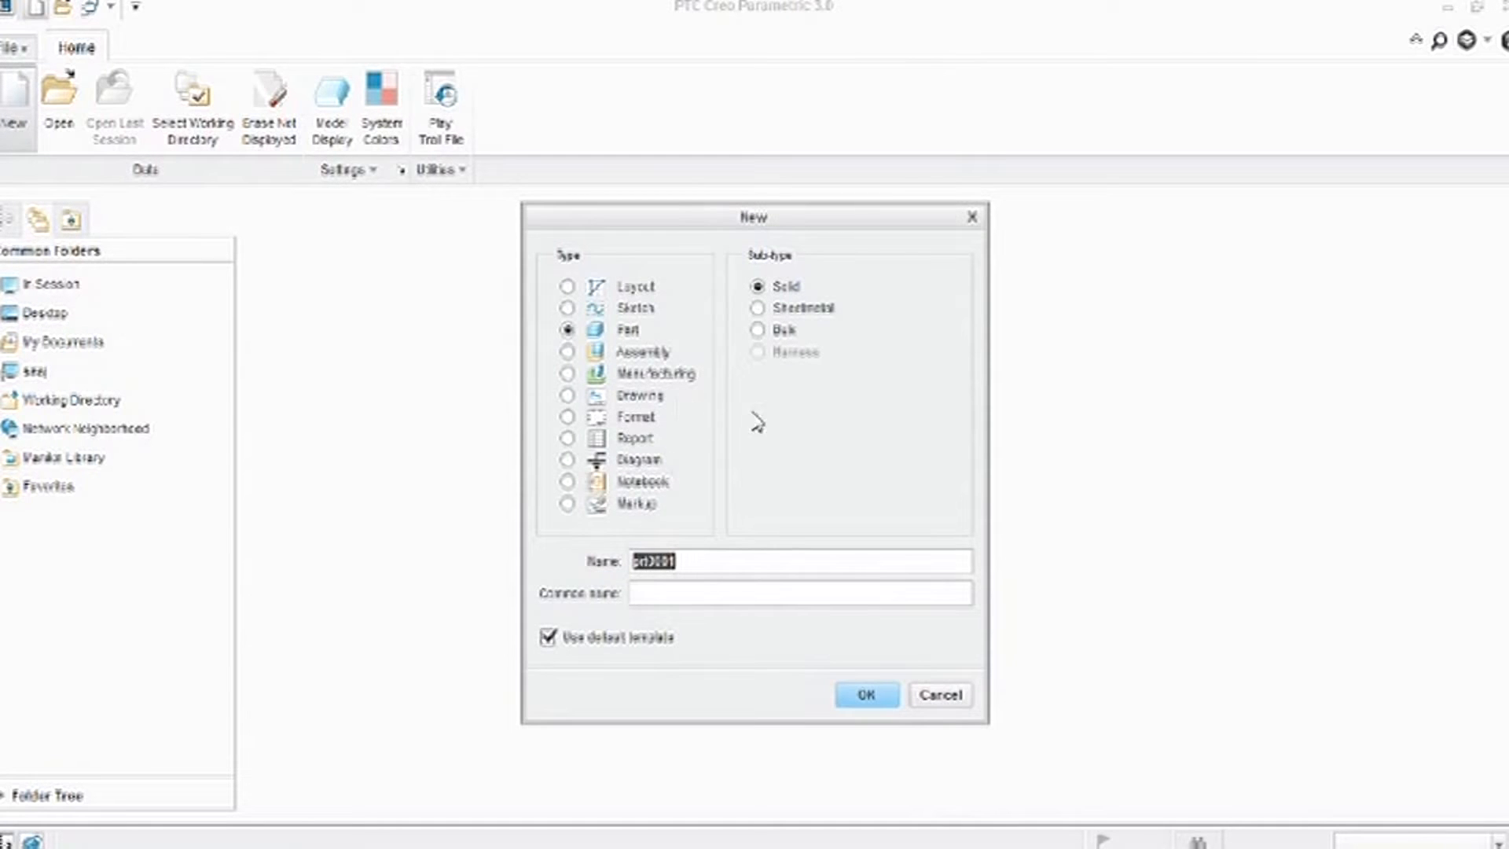
text(sew_1)
click(563, 636)
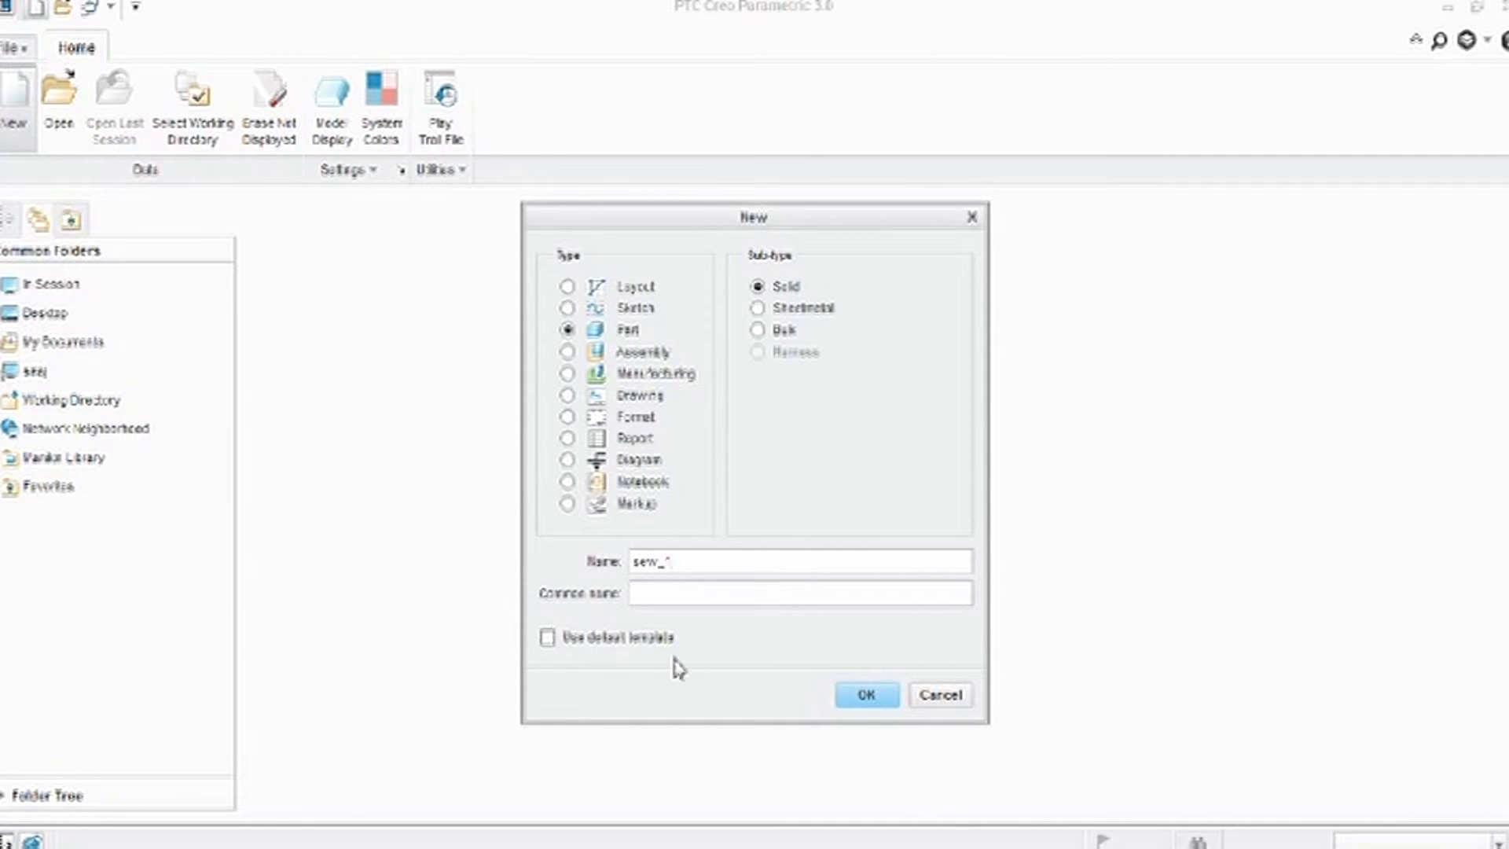
click(881, 698)
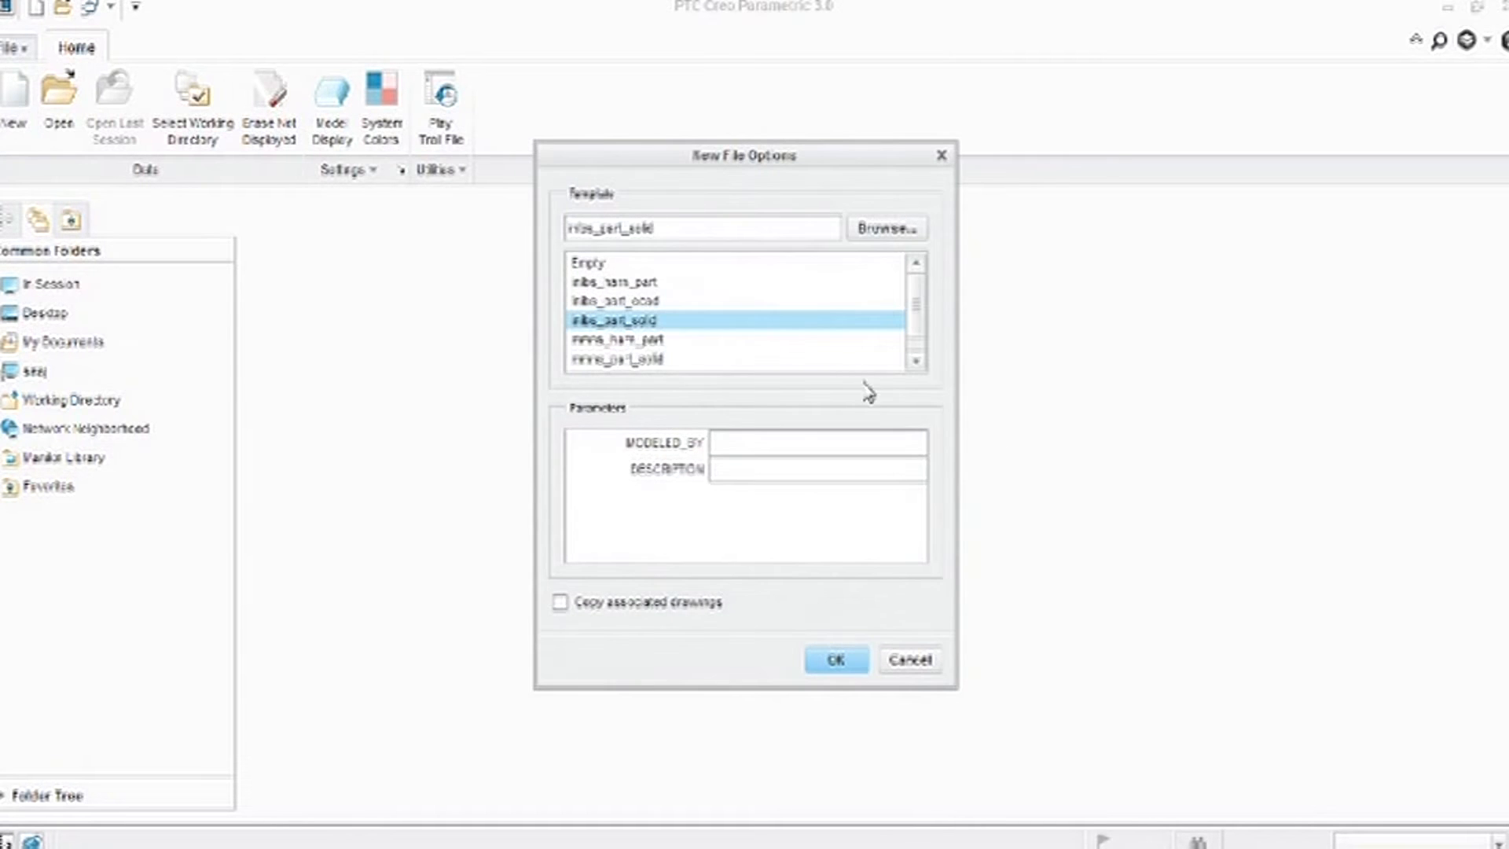
scroll(915, 310, down, 1)
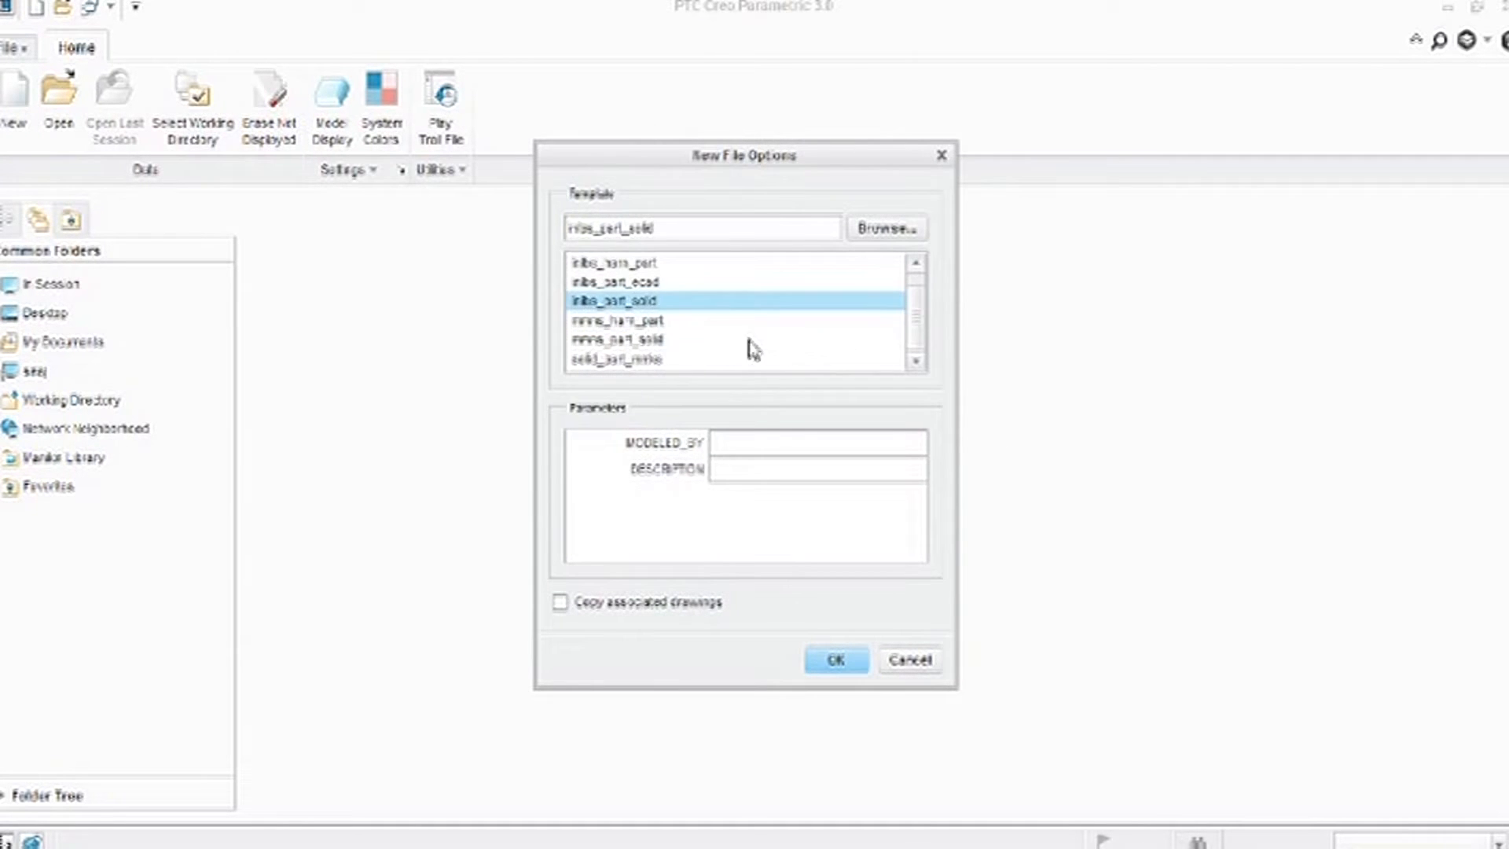
click(646, 340)
click(835, 660)
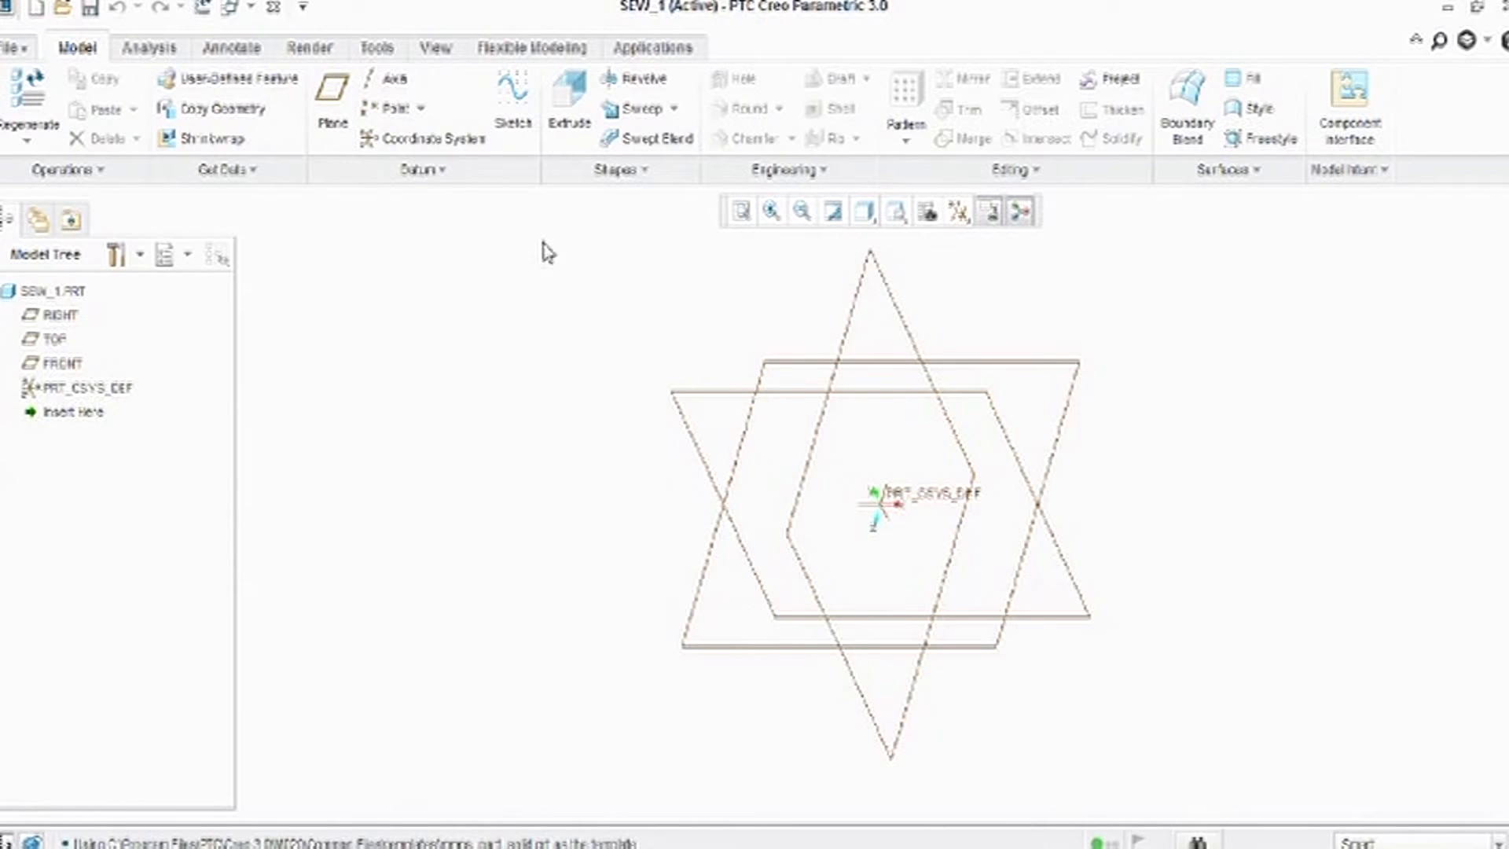
Start a sketch on the FRONT plane and orient the view parallel to the sketch plane
click(514, 142)
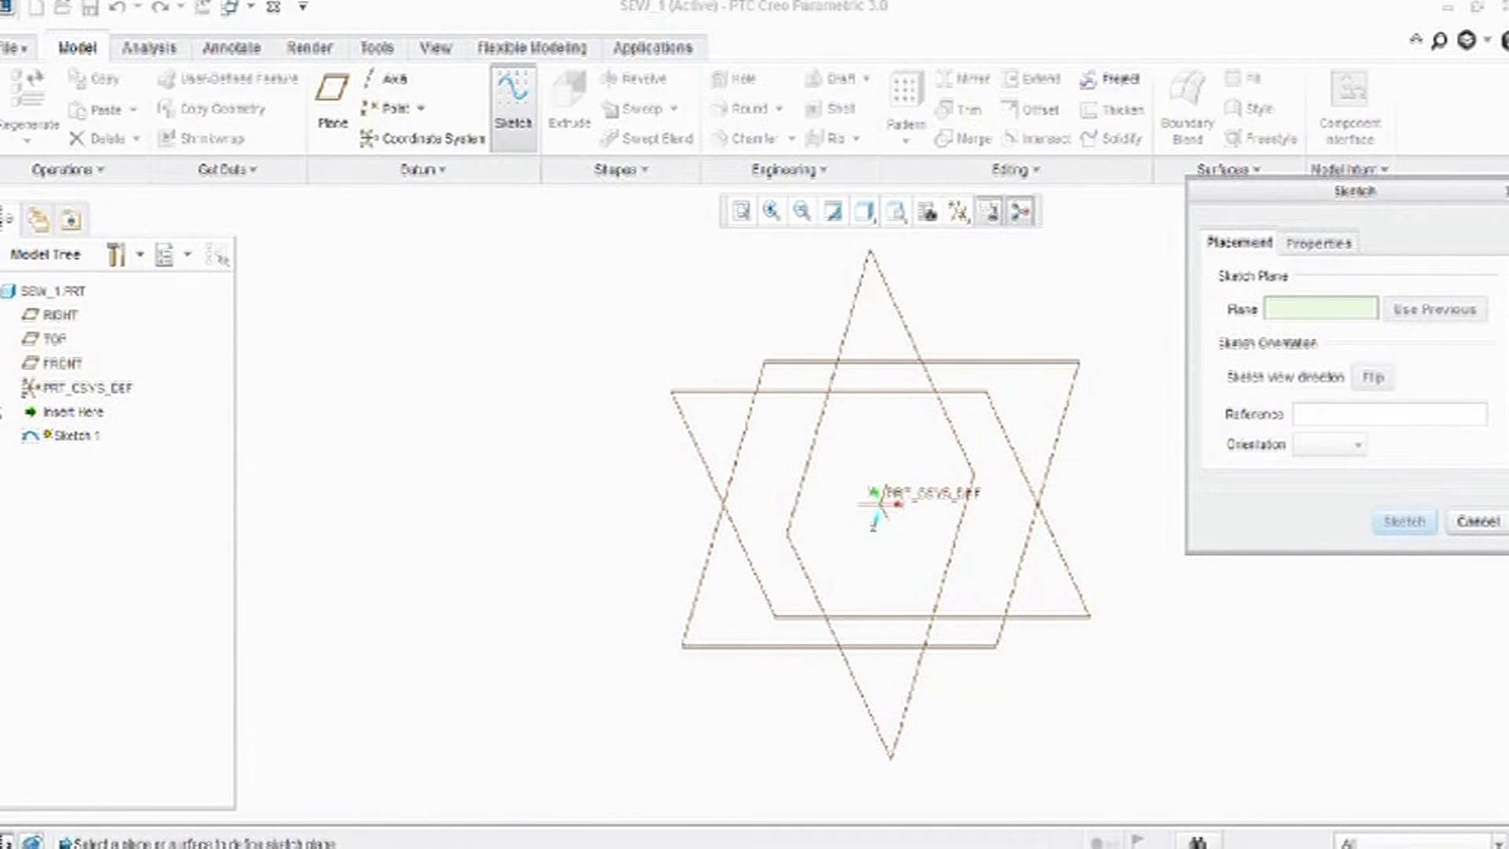
click(61, 368)
click(1399, 523)
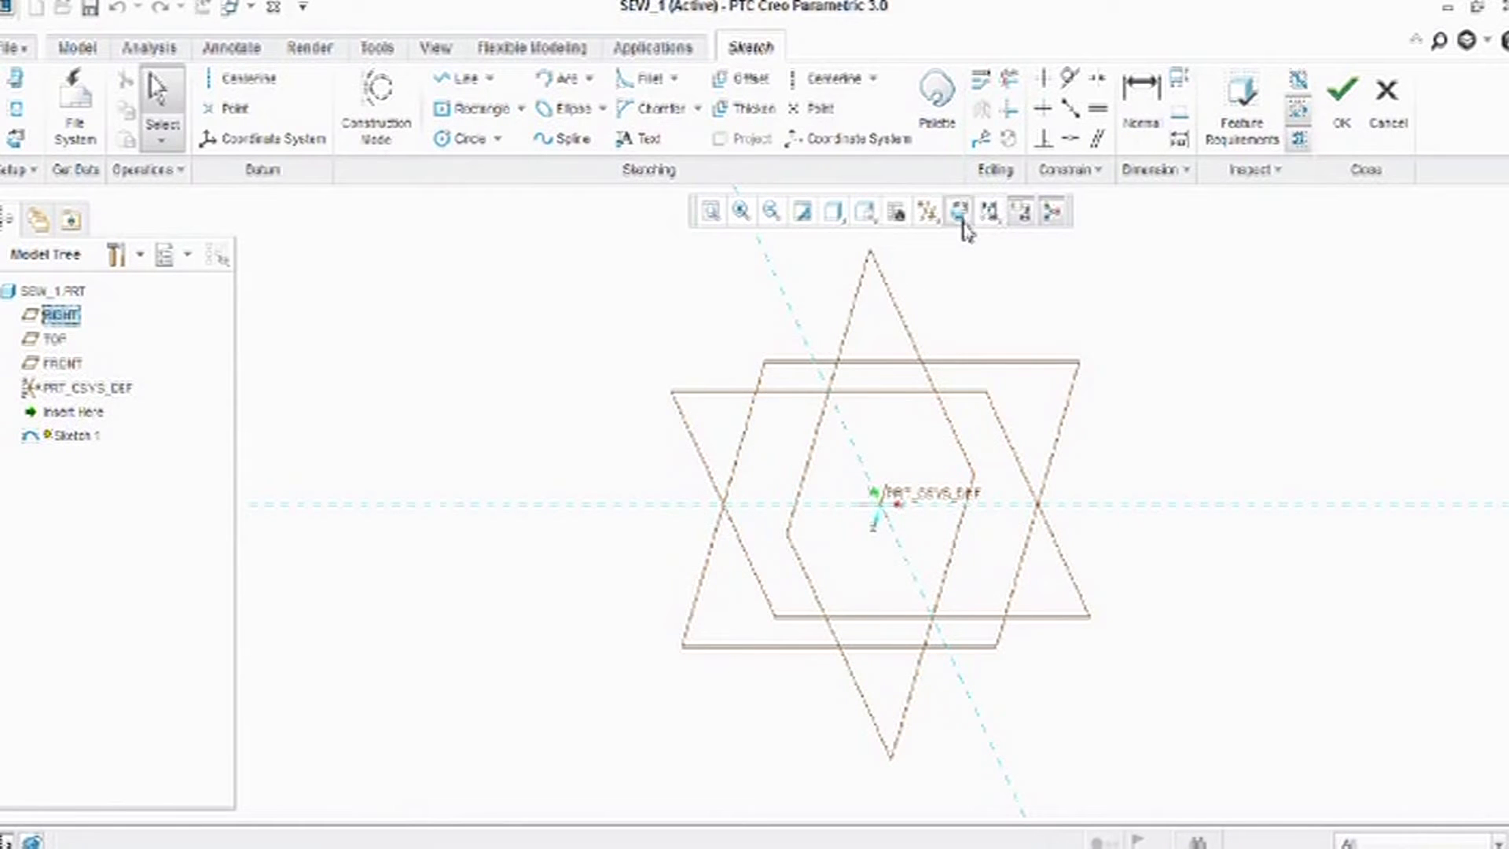
click(961, 222)
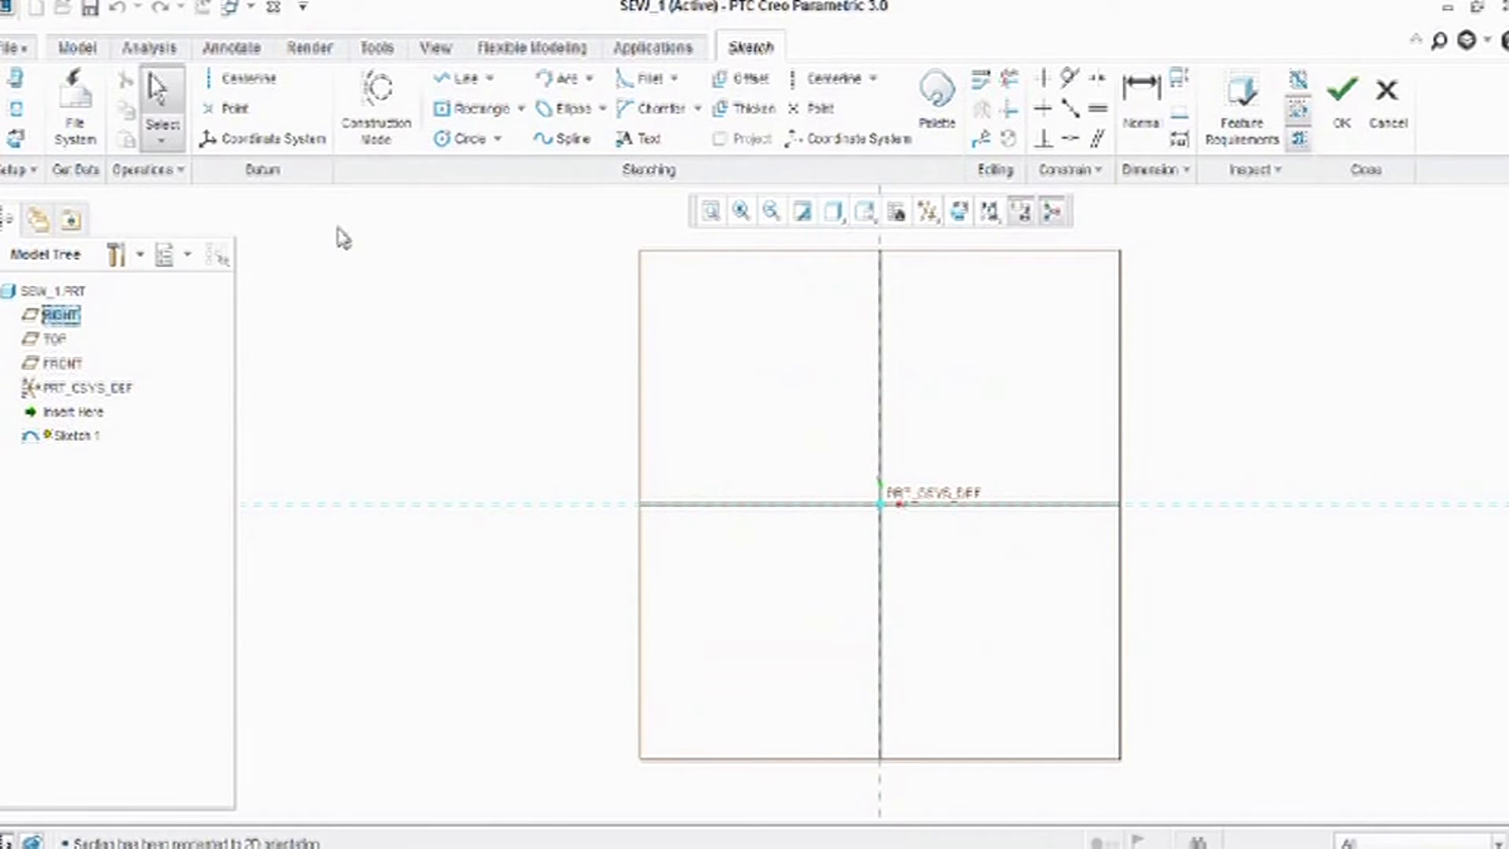
Sketch a line about 69 mm up from the horizontal axis, then about 38 mm across to the vertical axis
click(445, 140)
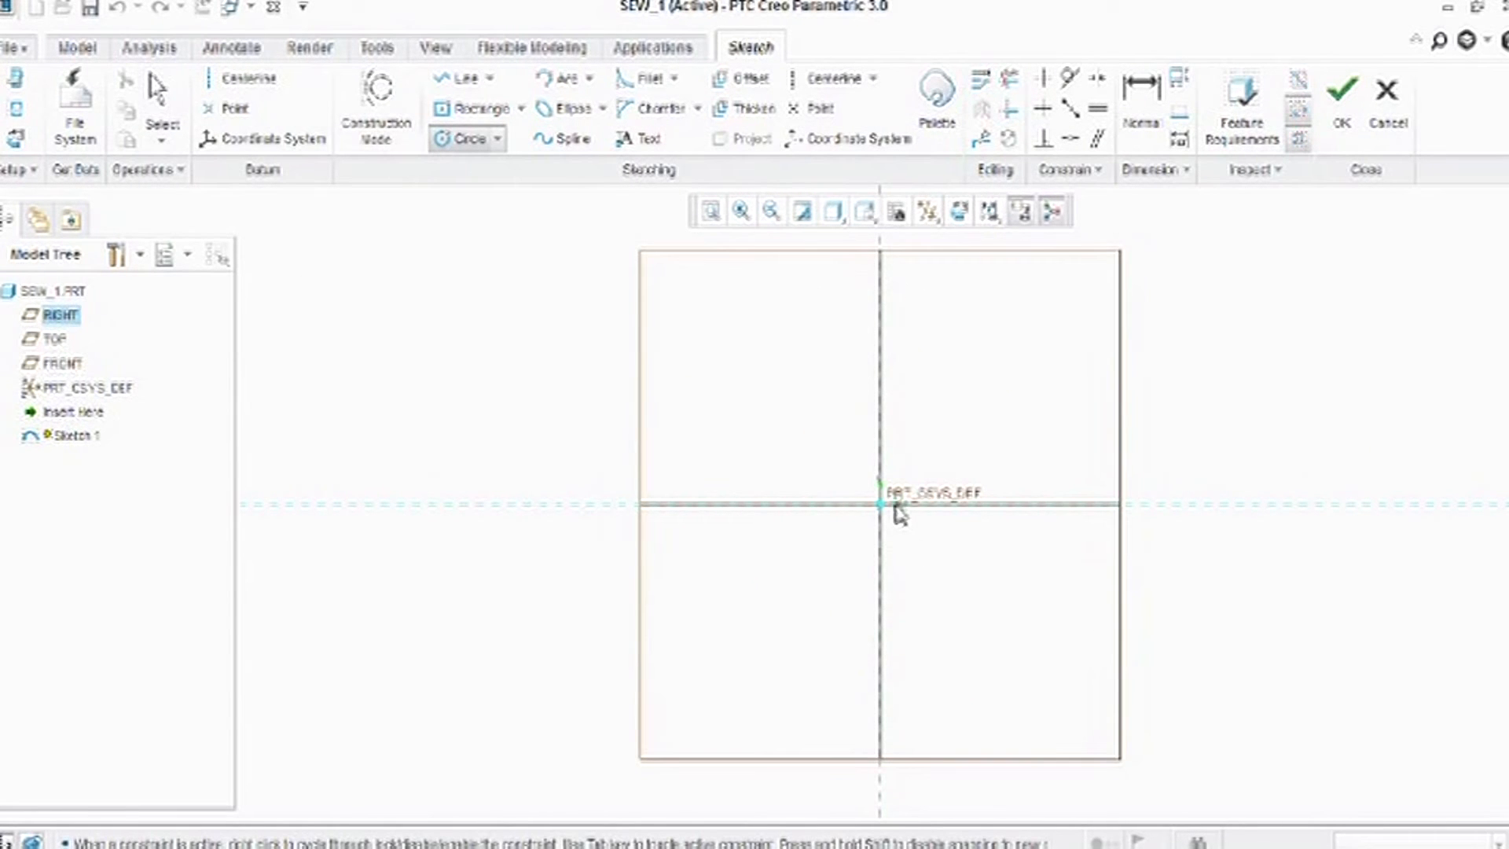
middle_click(991, 414)
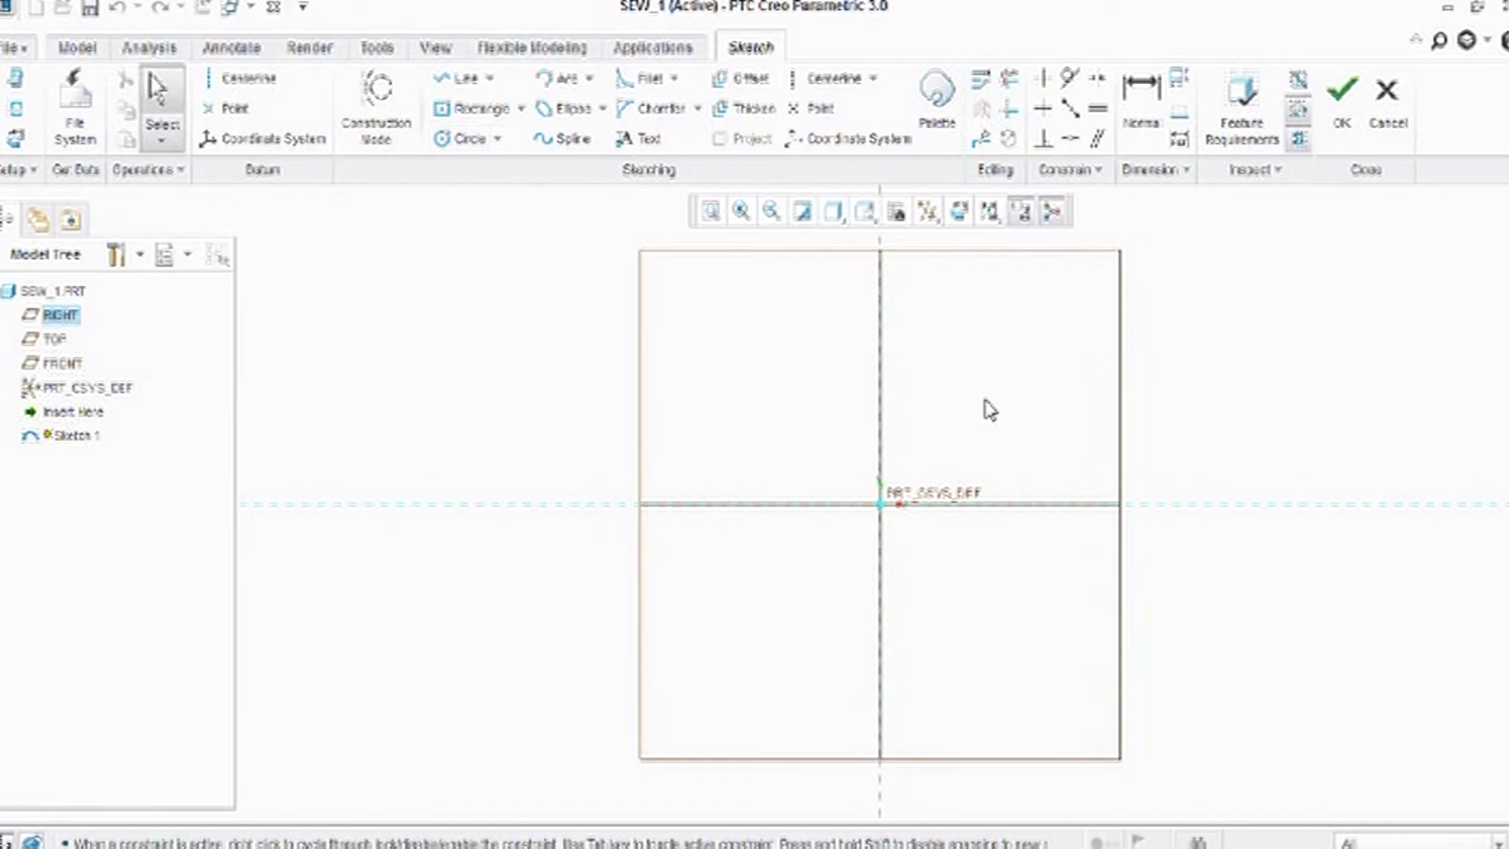
click(465, 78)
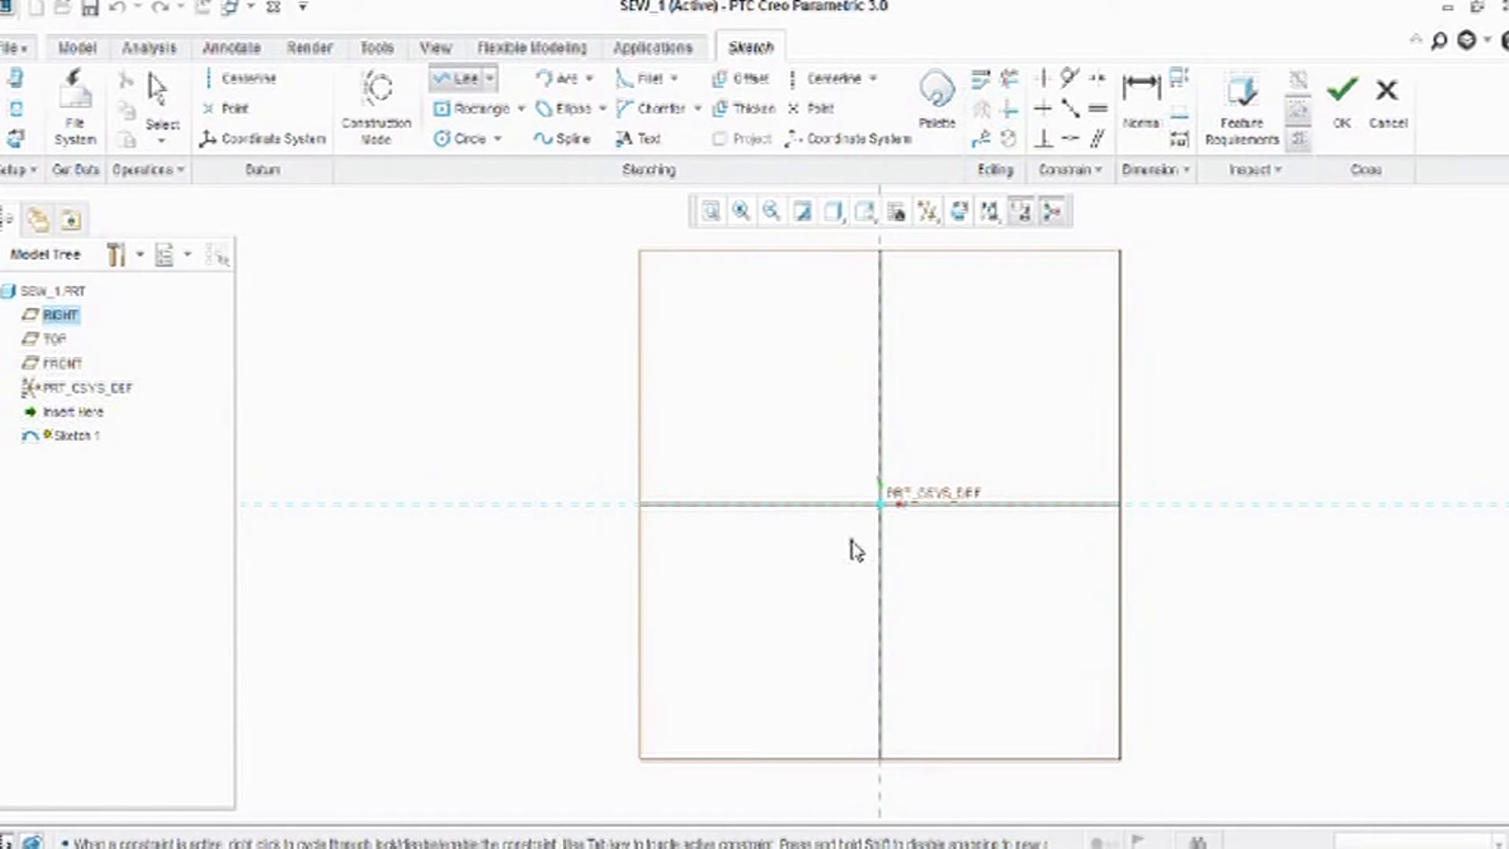
scroll(868, 518, down, 3)
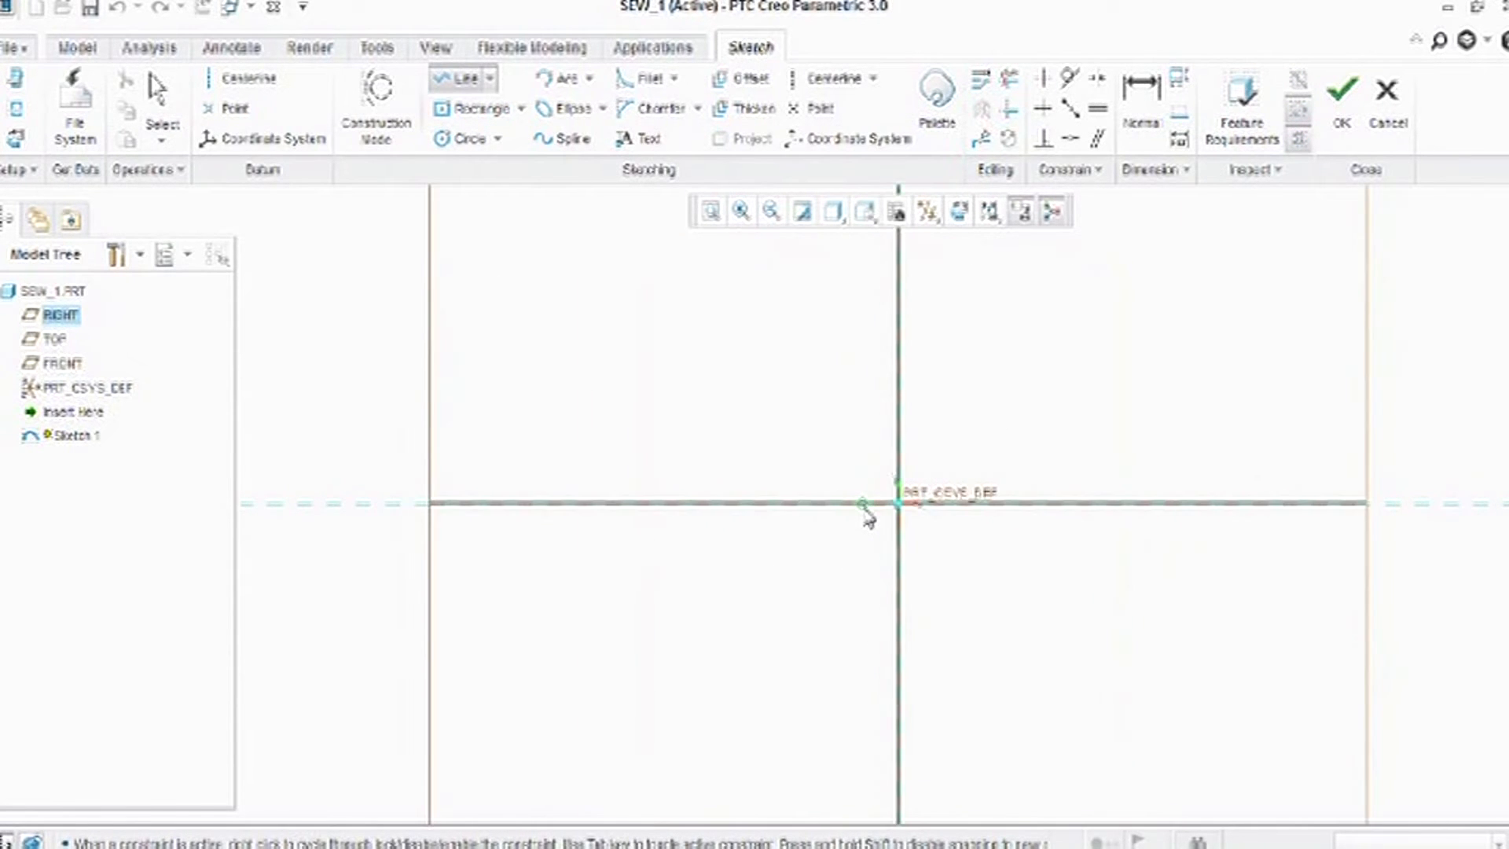
scroll(785, 516, up, 1)
scroll(784, 516, up, 1)
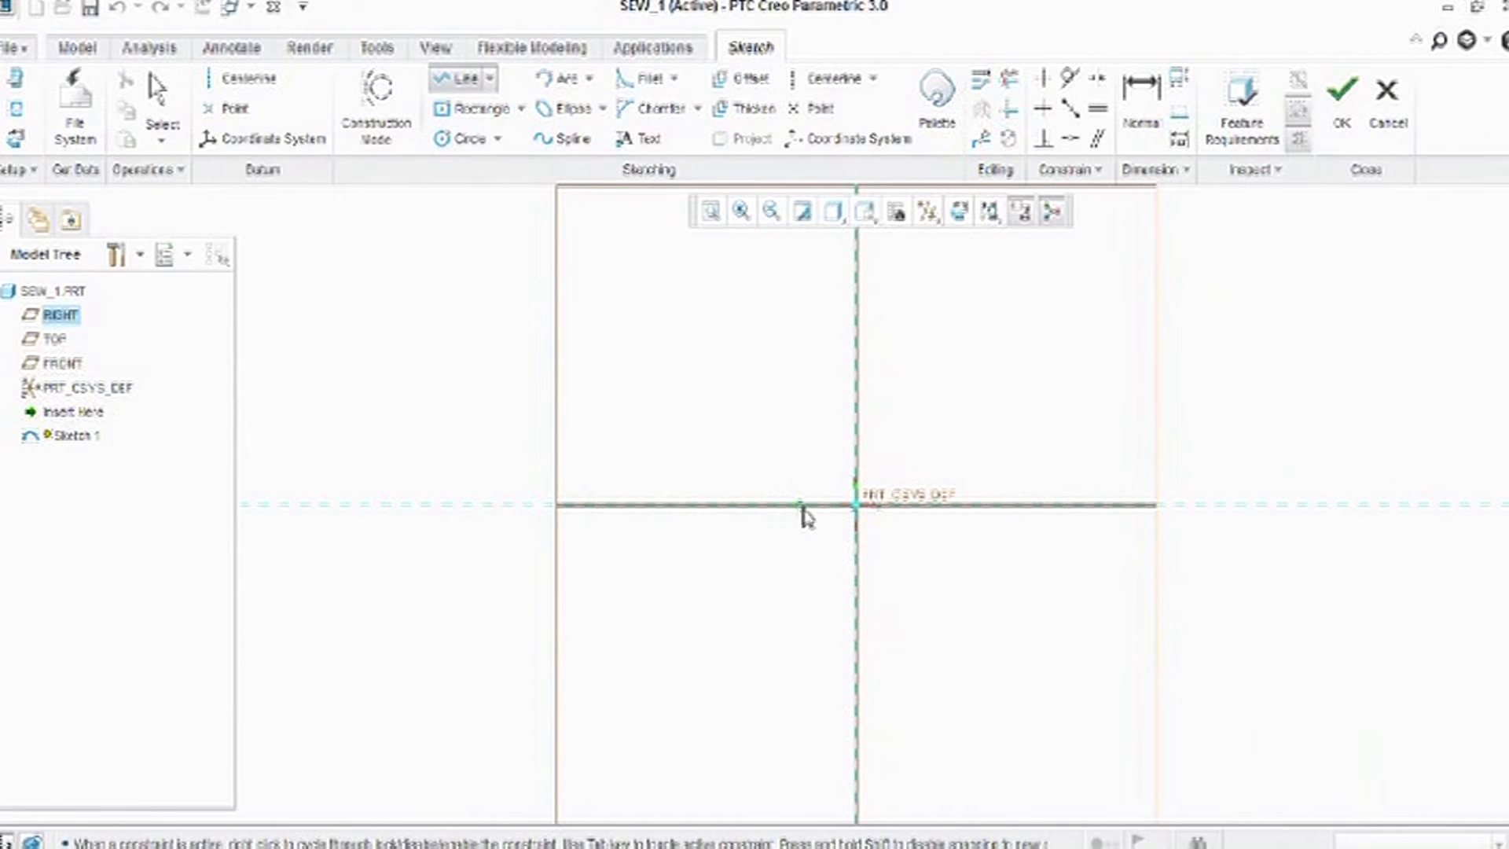
click(810, 504)
click(817, 420)
click(855, 420)
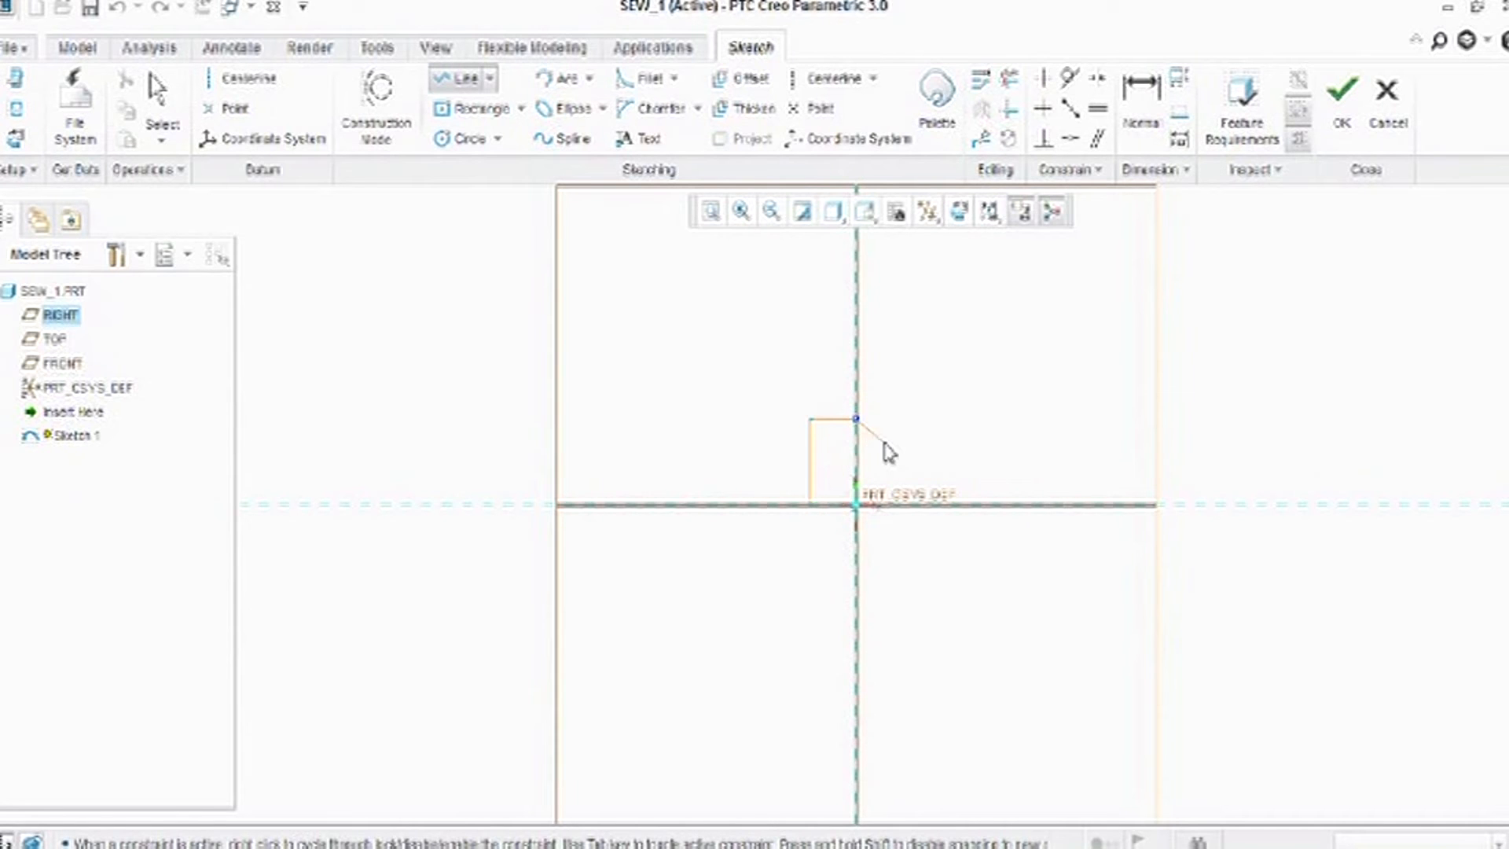
scroll(856, 479, up, 3)
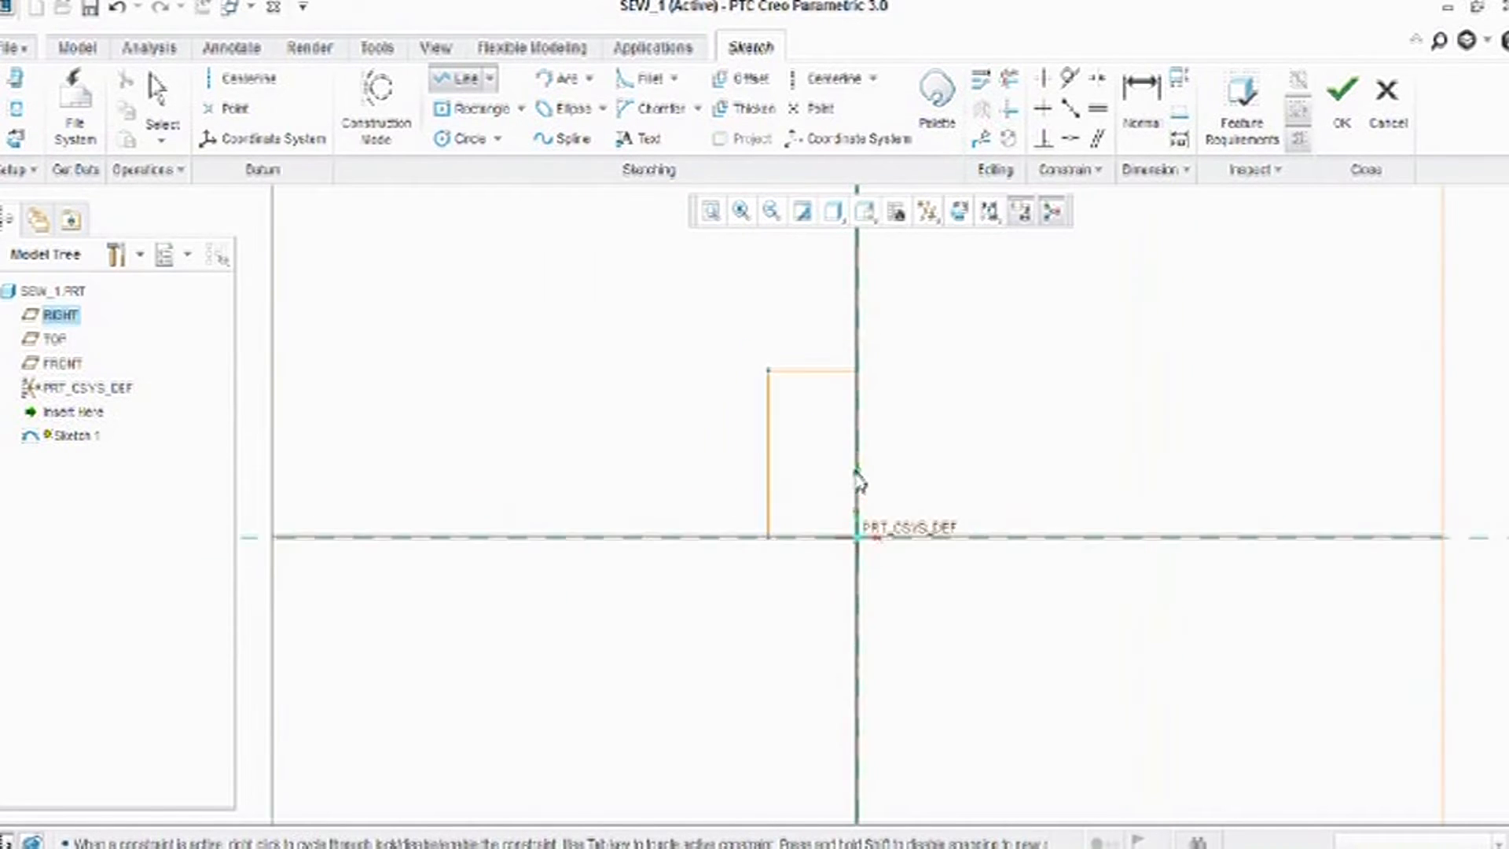
scroll(794, 411, down, 2)
scroll(778, 498, up, 2)
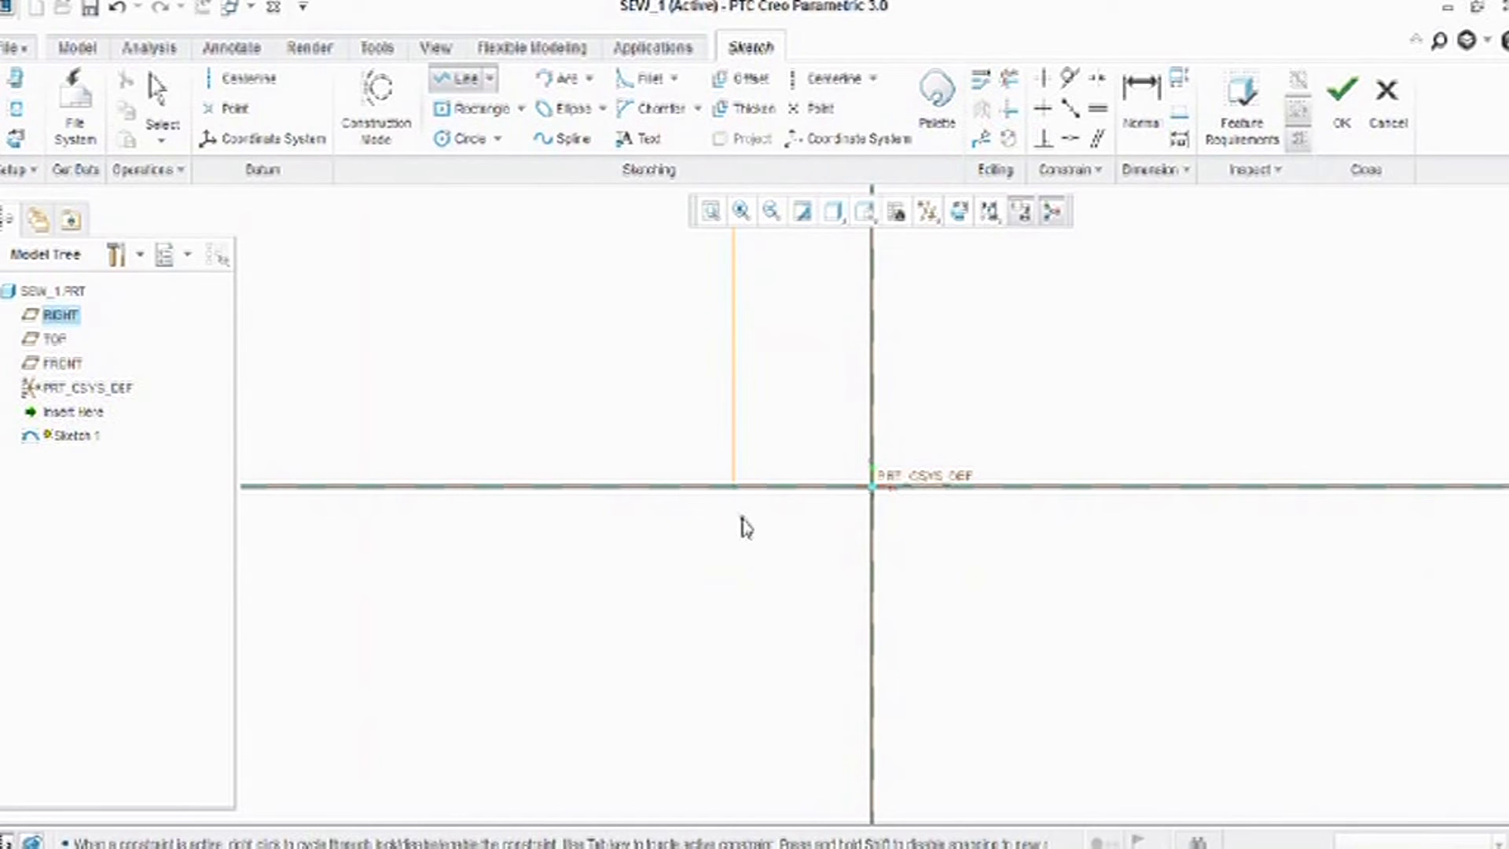
scroll(808, 546, down, 1)
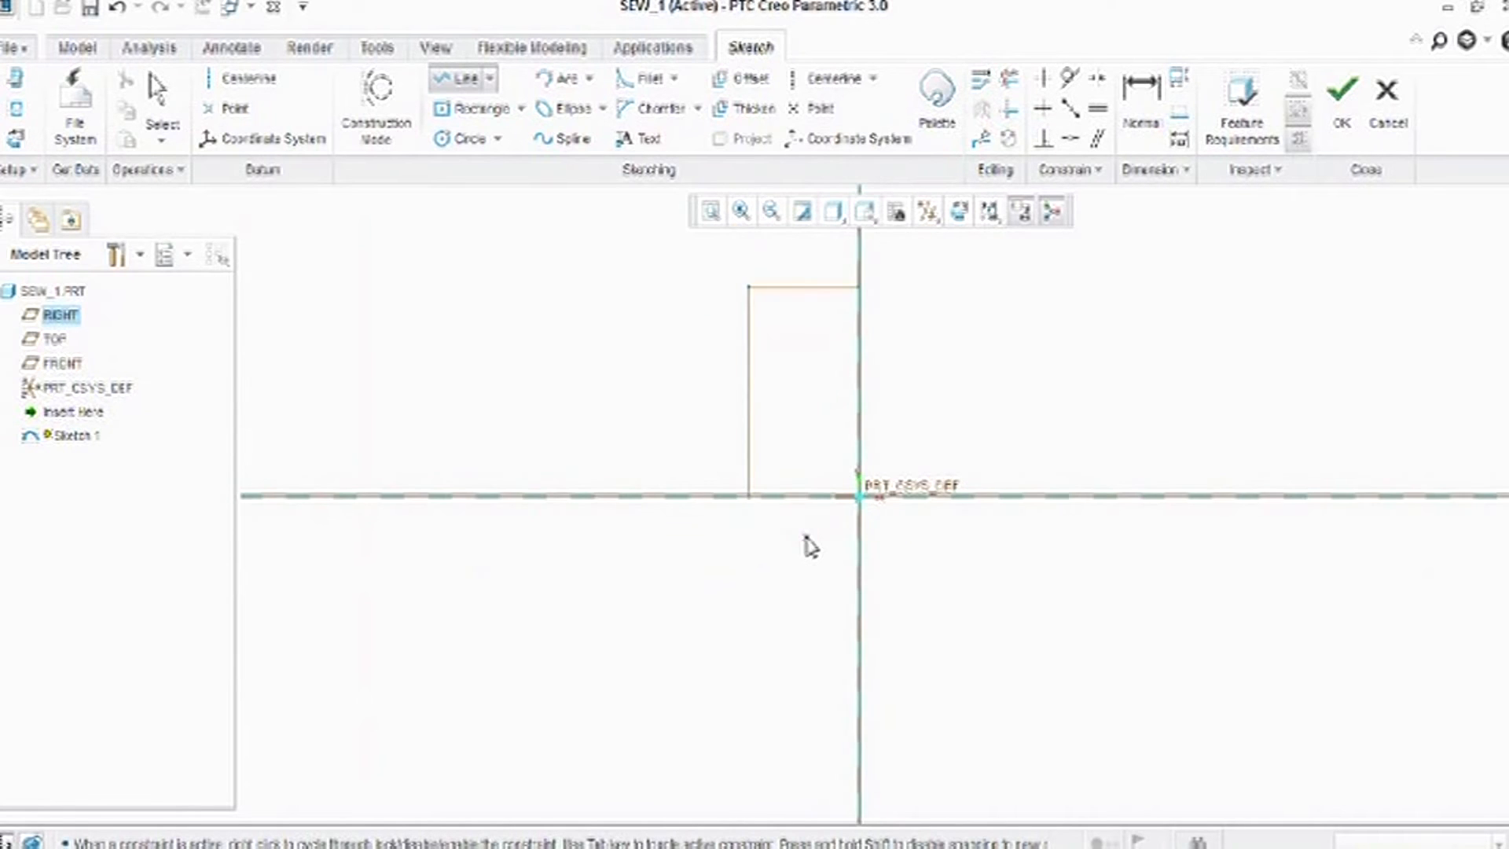
middle_click(806, 542)
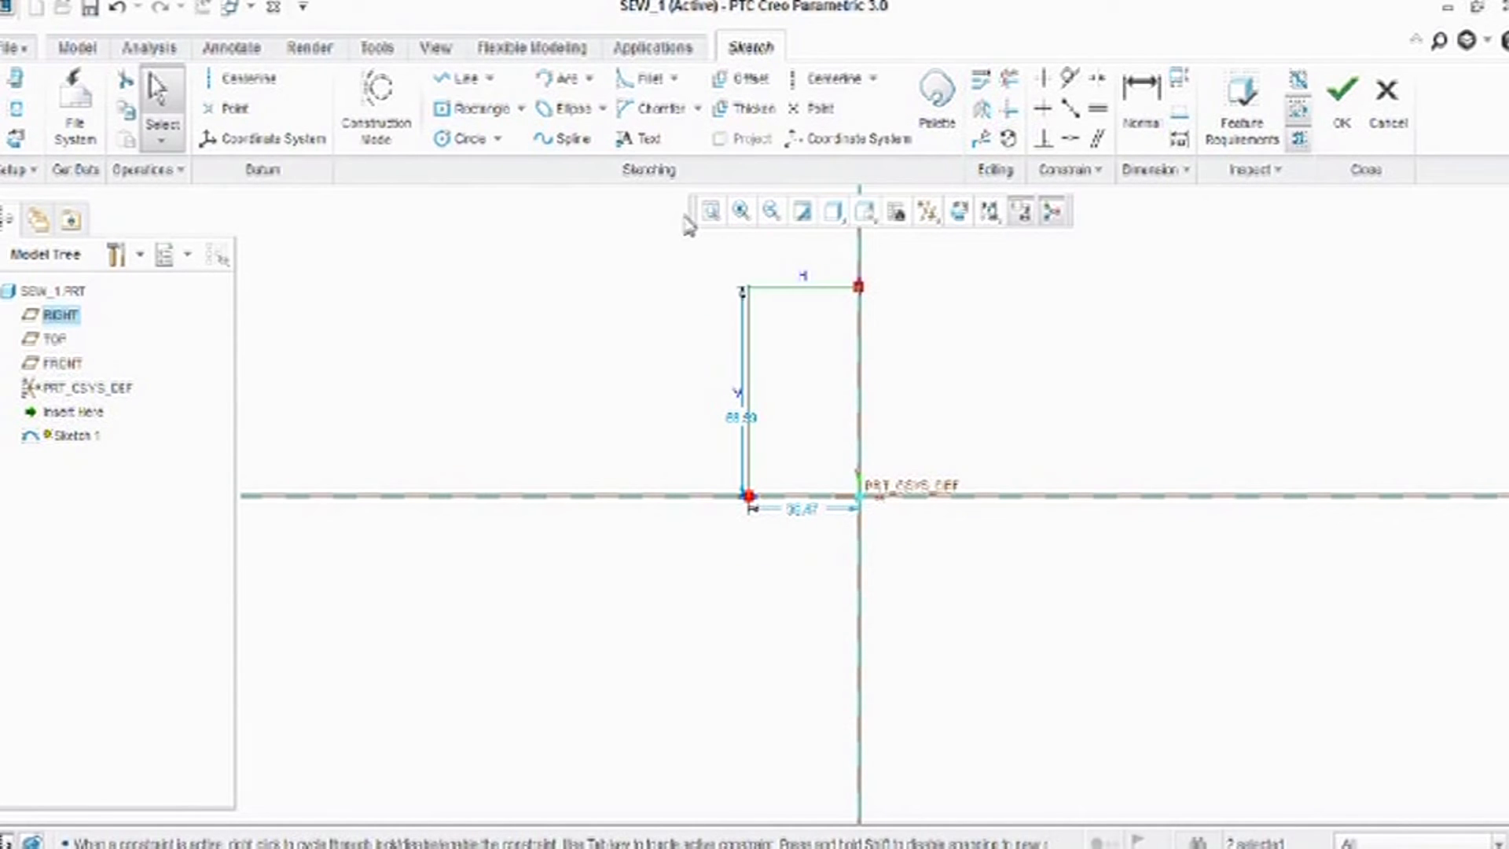
Sketch a circle about 34 mm in diameter centred on the lower endpoint of the vertical line
click(446, 147)
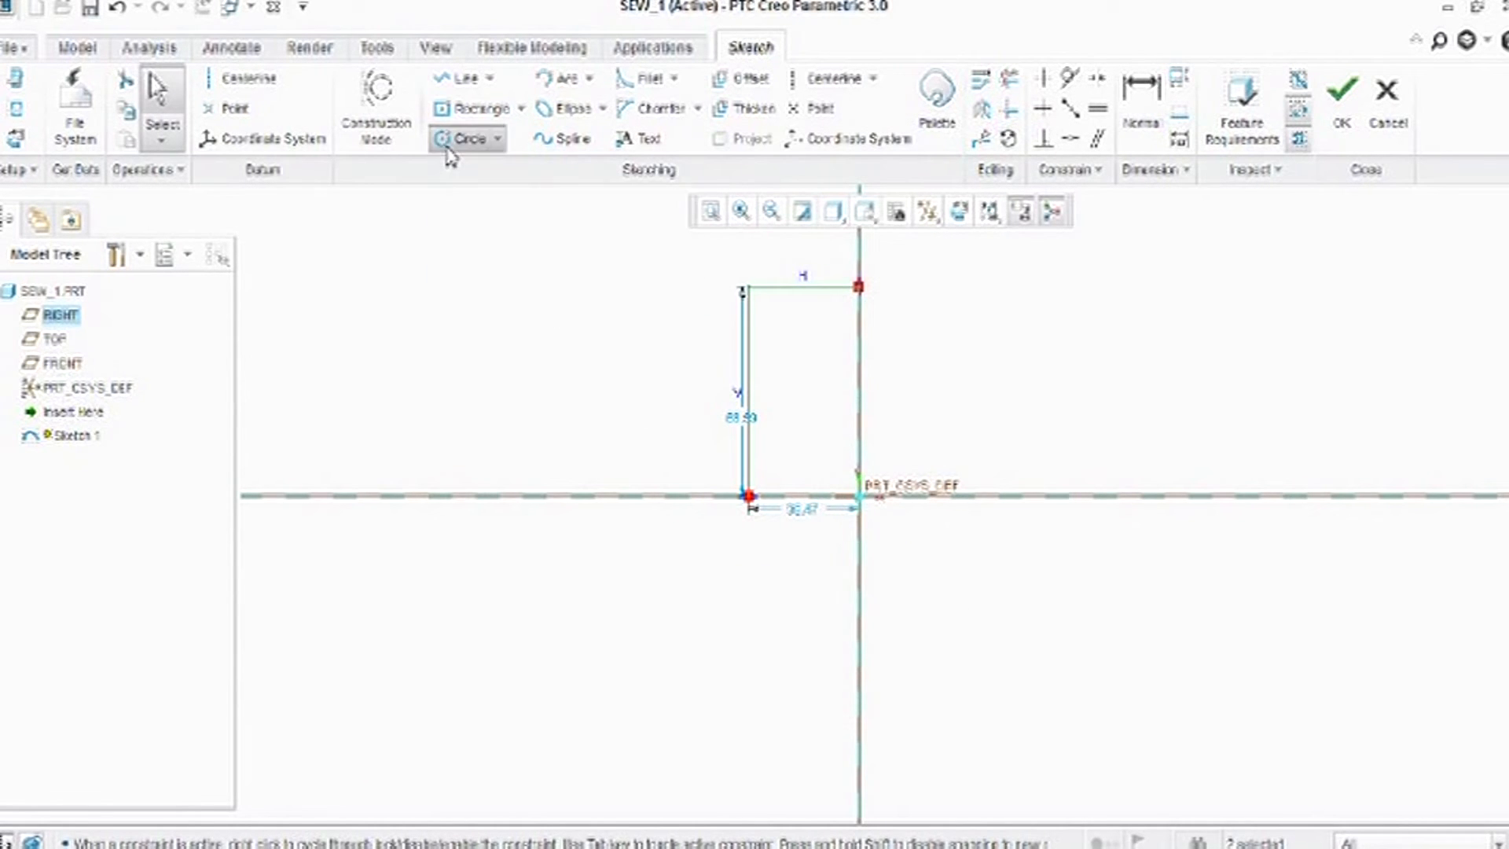
click(748, 496)
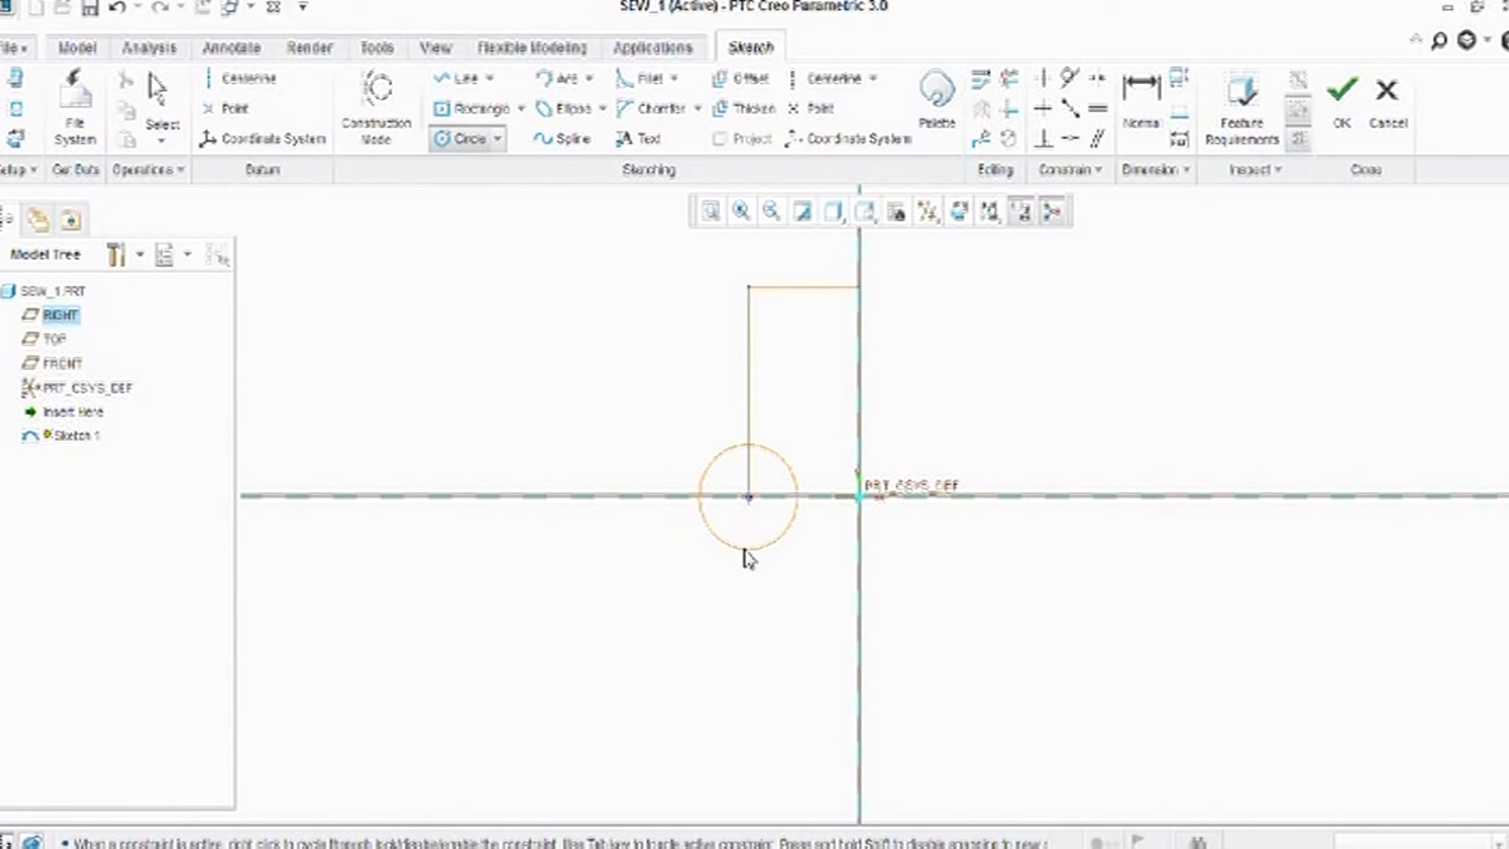
click(748, 559)
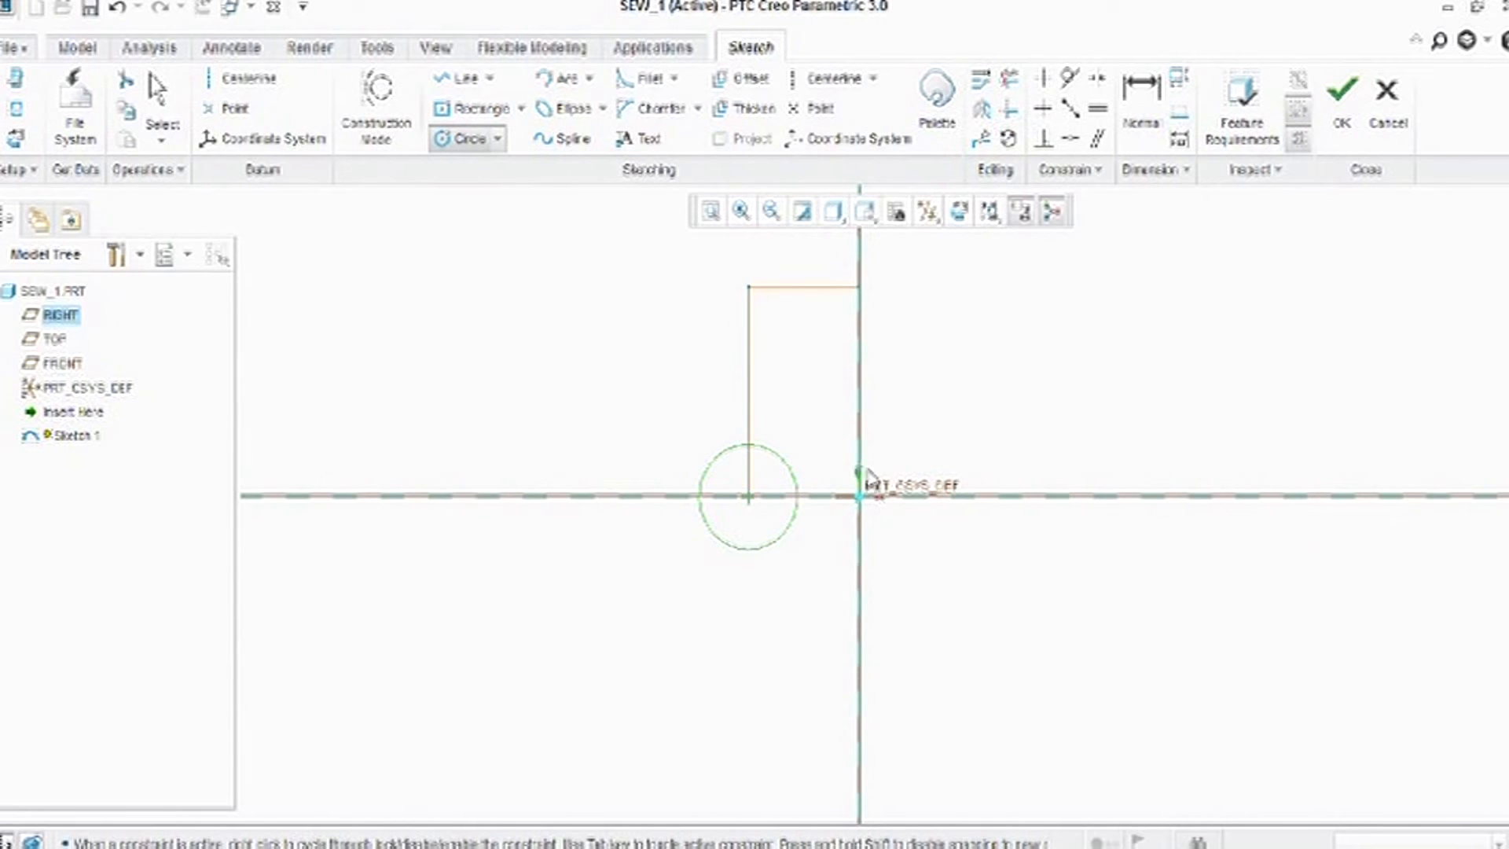
middle_click(920, 422)
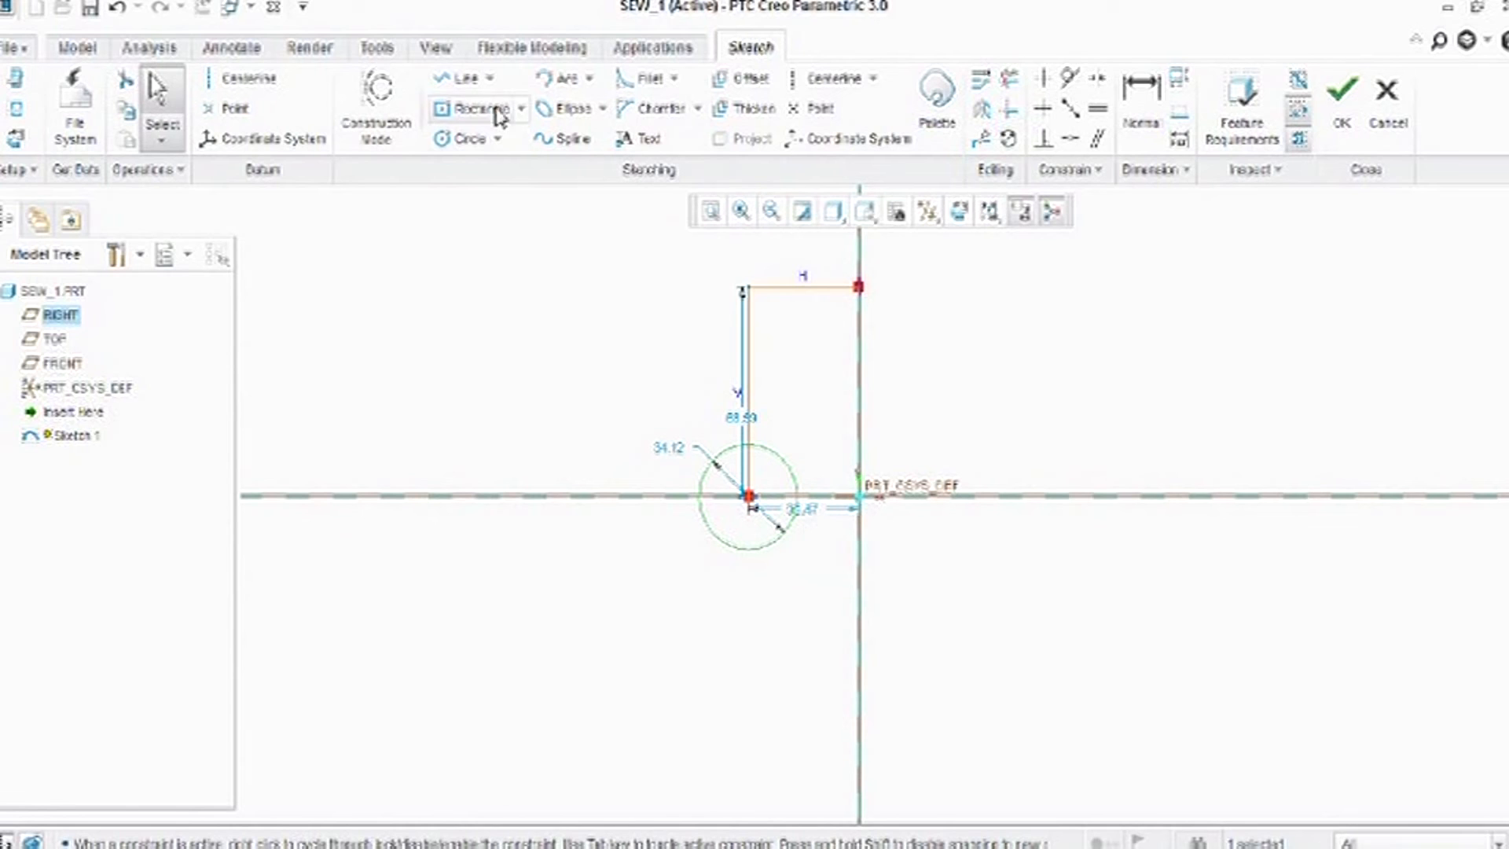
Extend the profile from the circle's centre about 54 mm down, 17 mm outward, 21 mm down and 55 mm back, closing it along the vertical axis
click(460, 78)
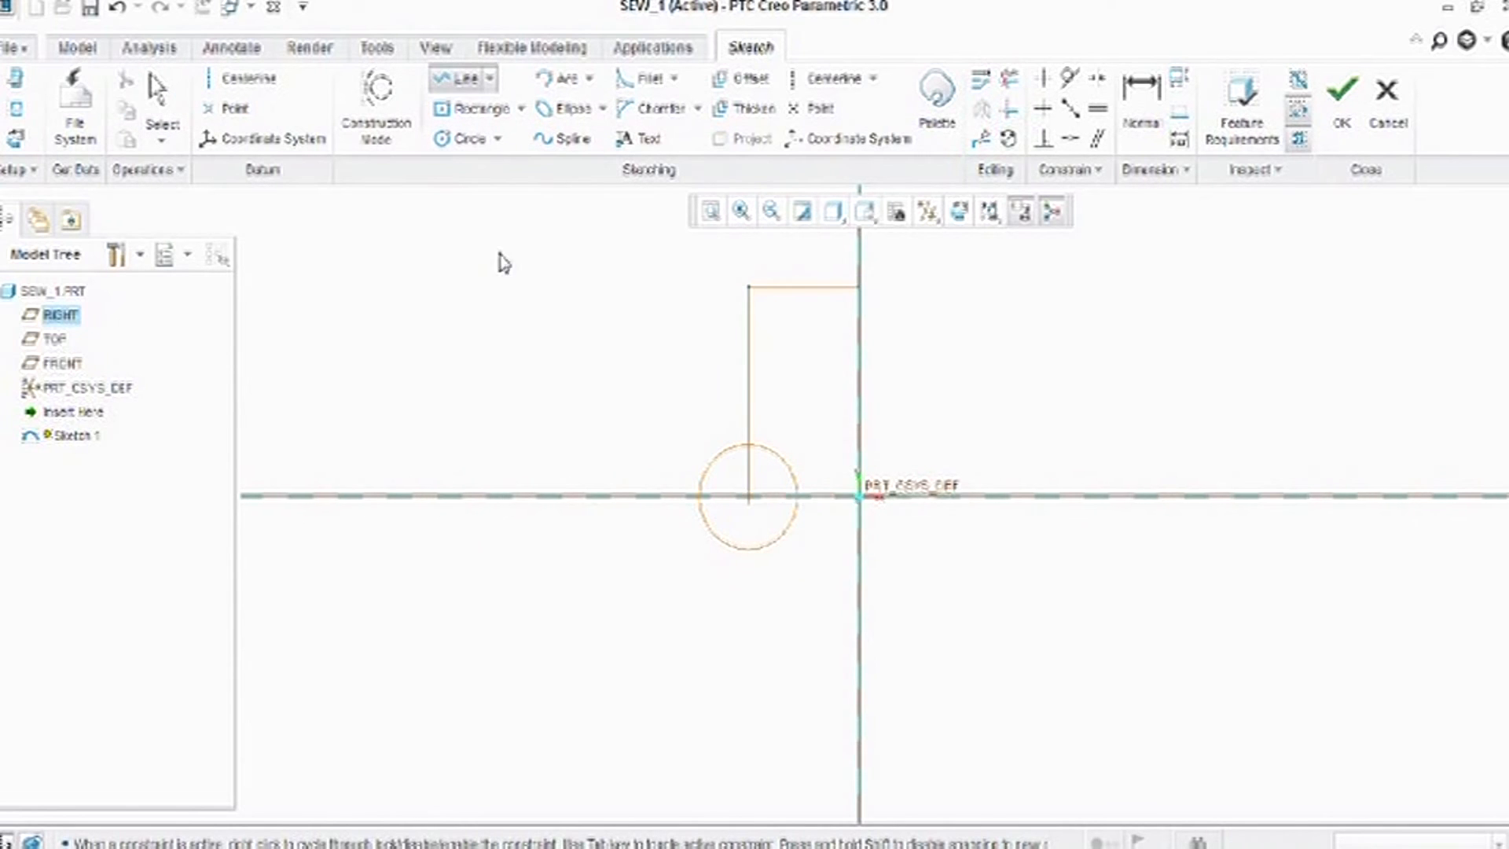
click(748, 496)
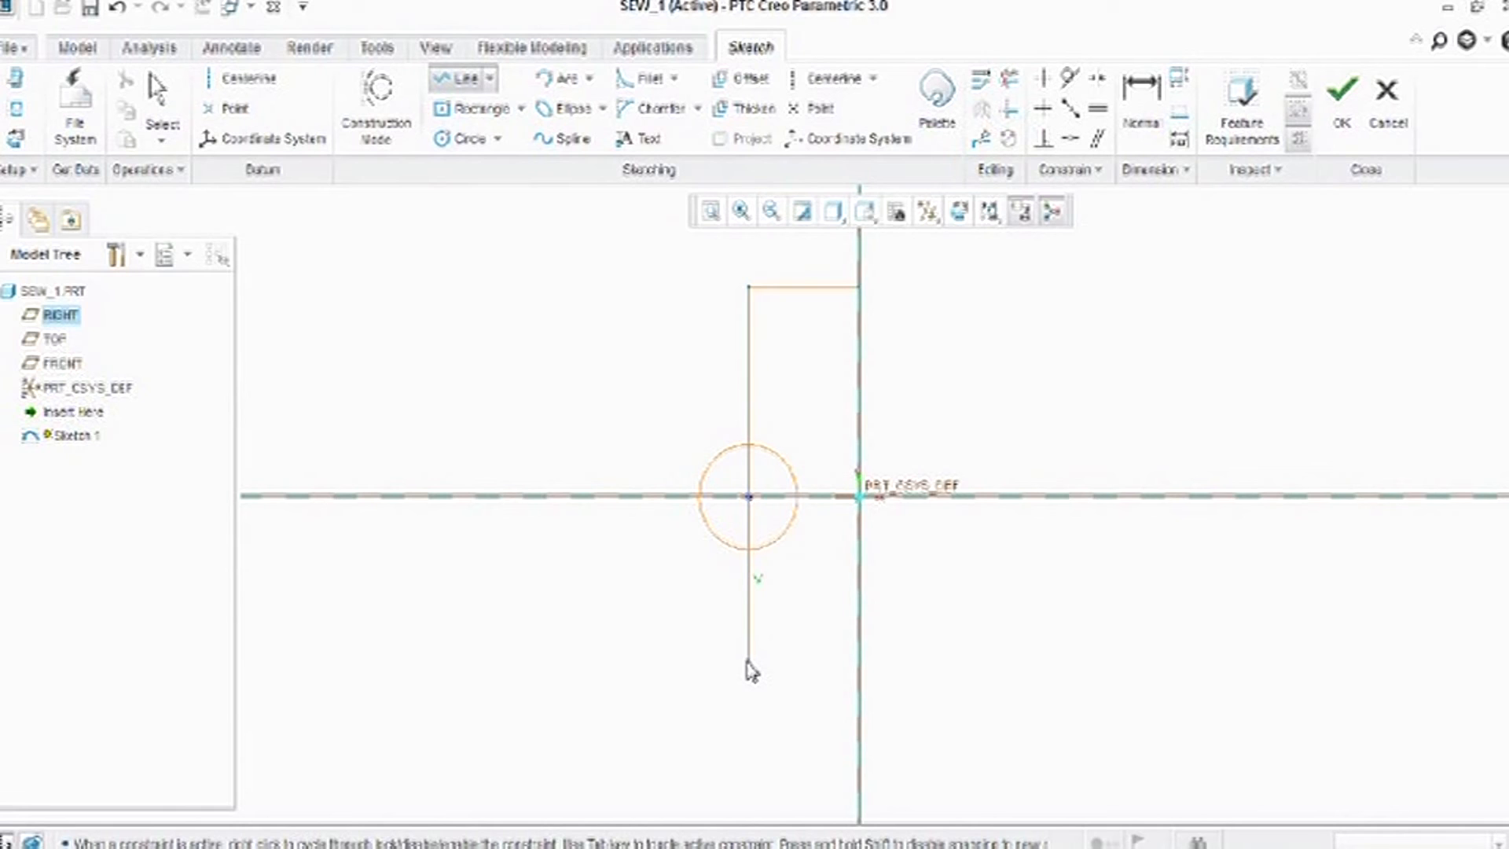
click(747, 660)
click(700, 660)
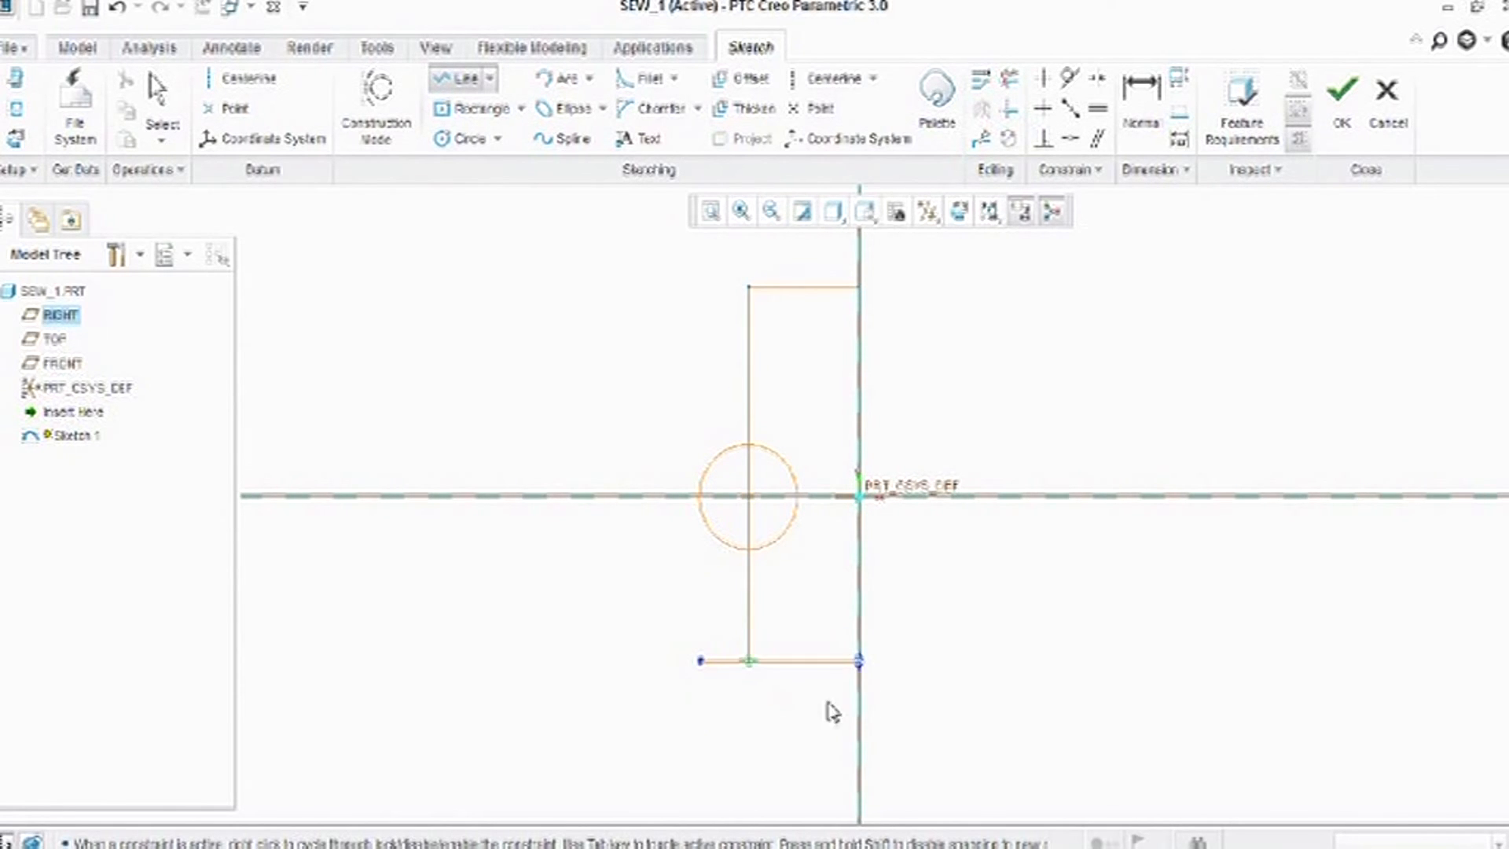
click(700, 723)
click(859, 723)
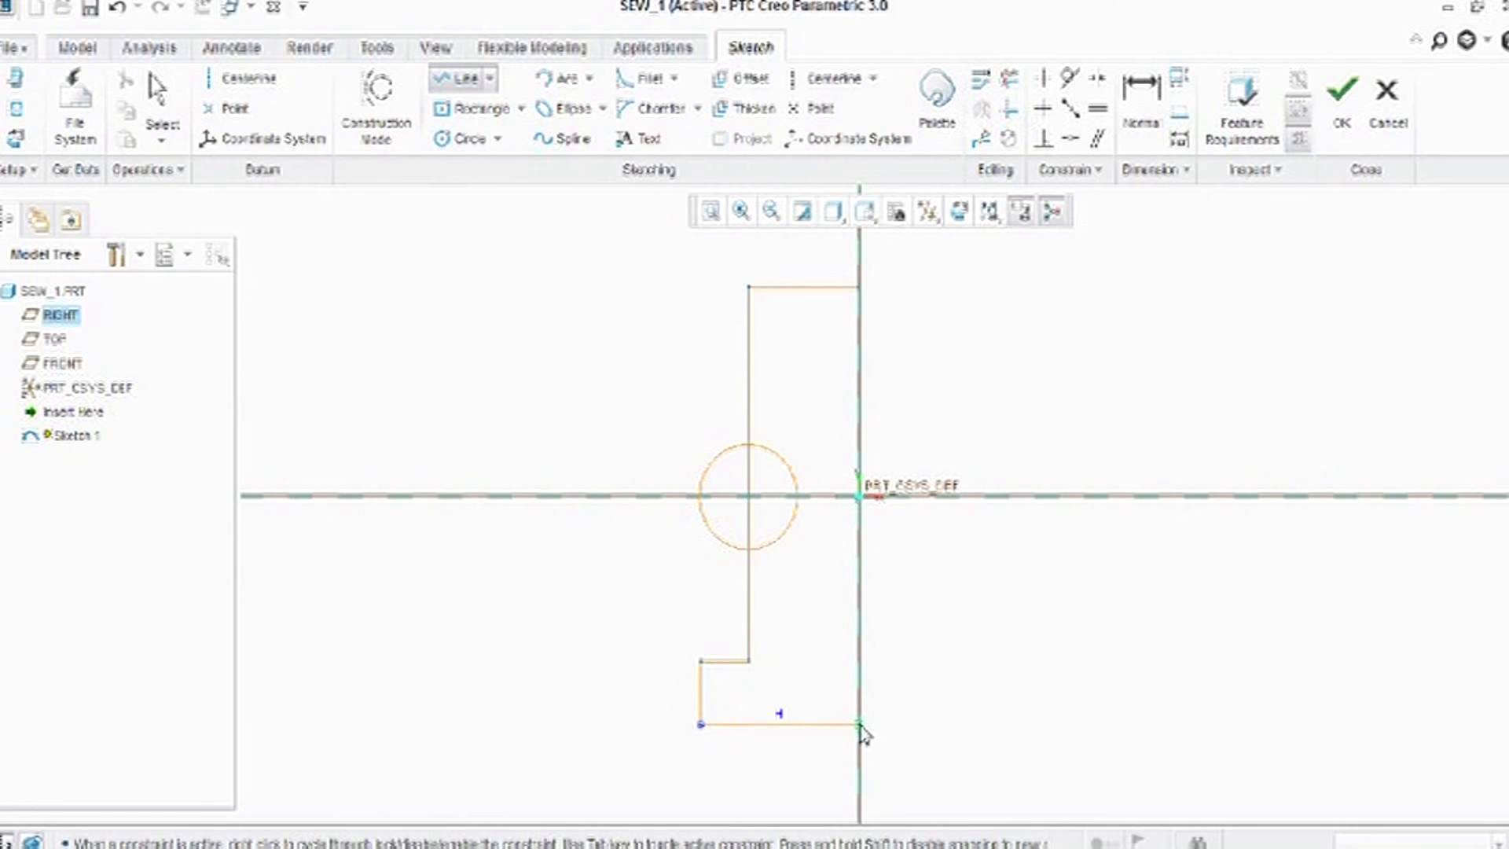
click(859, 287)
scroll(1061, 407, down, 1)
middle_click(1061, 407)
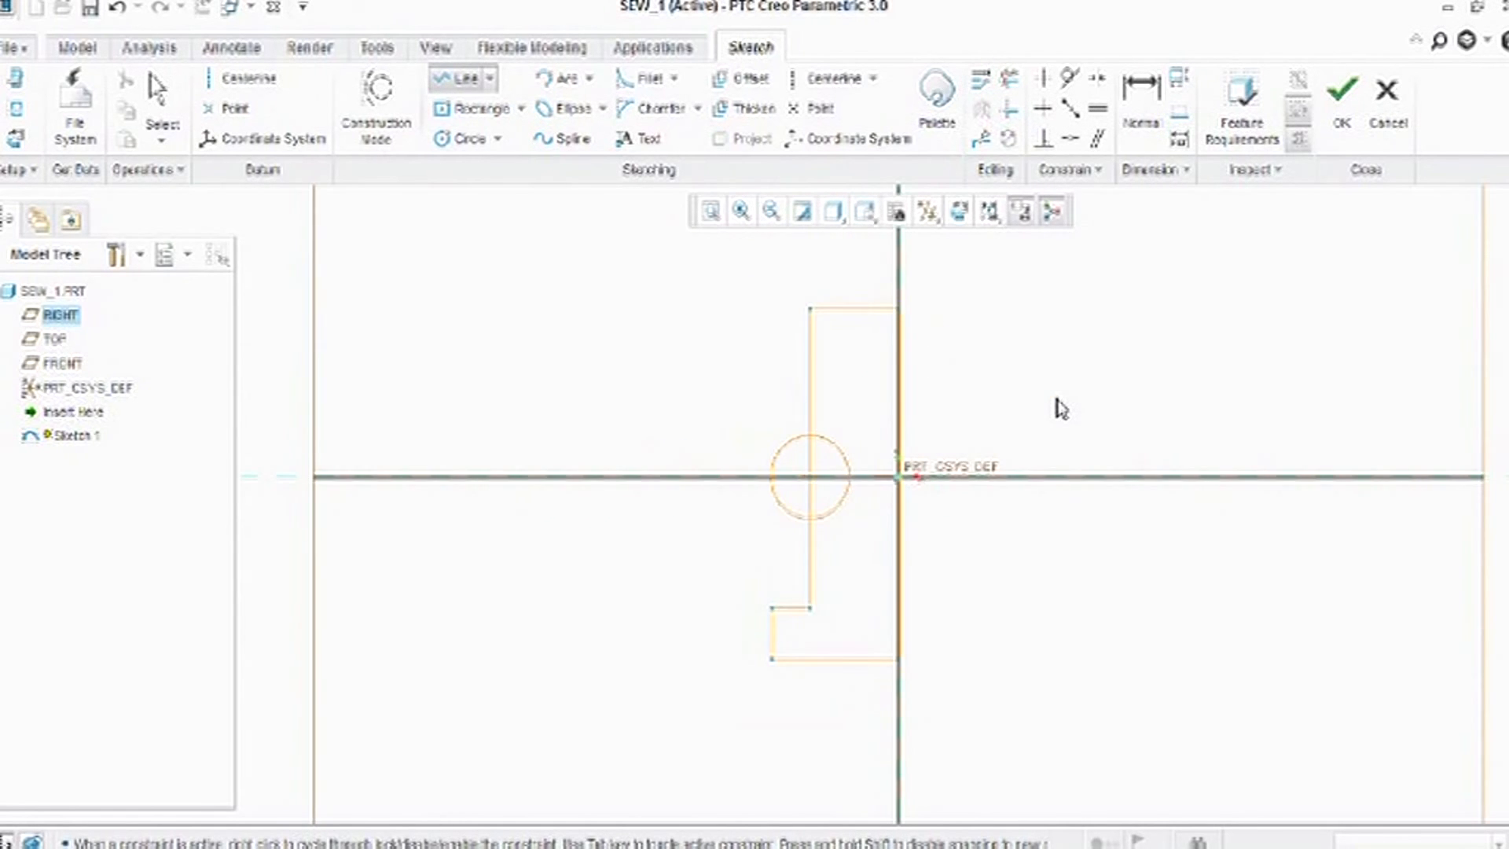
middle_click(1061, 408)
Trim away the circle's inner half and the vertical line segments inside it, leaving an outward semicircular bulge on the profile
scroll(896, 475, up, 3)
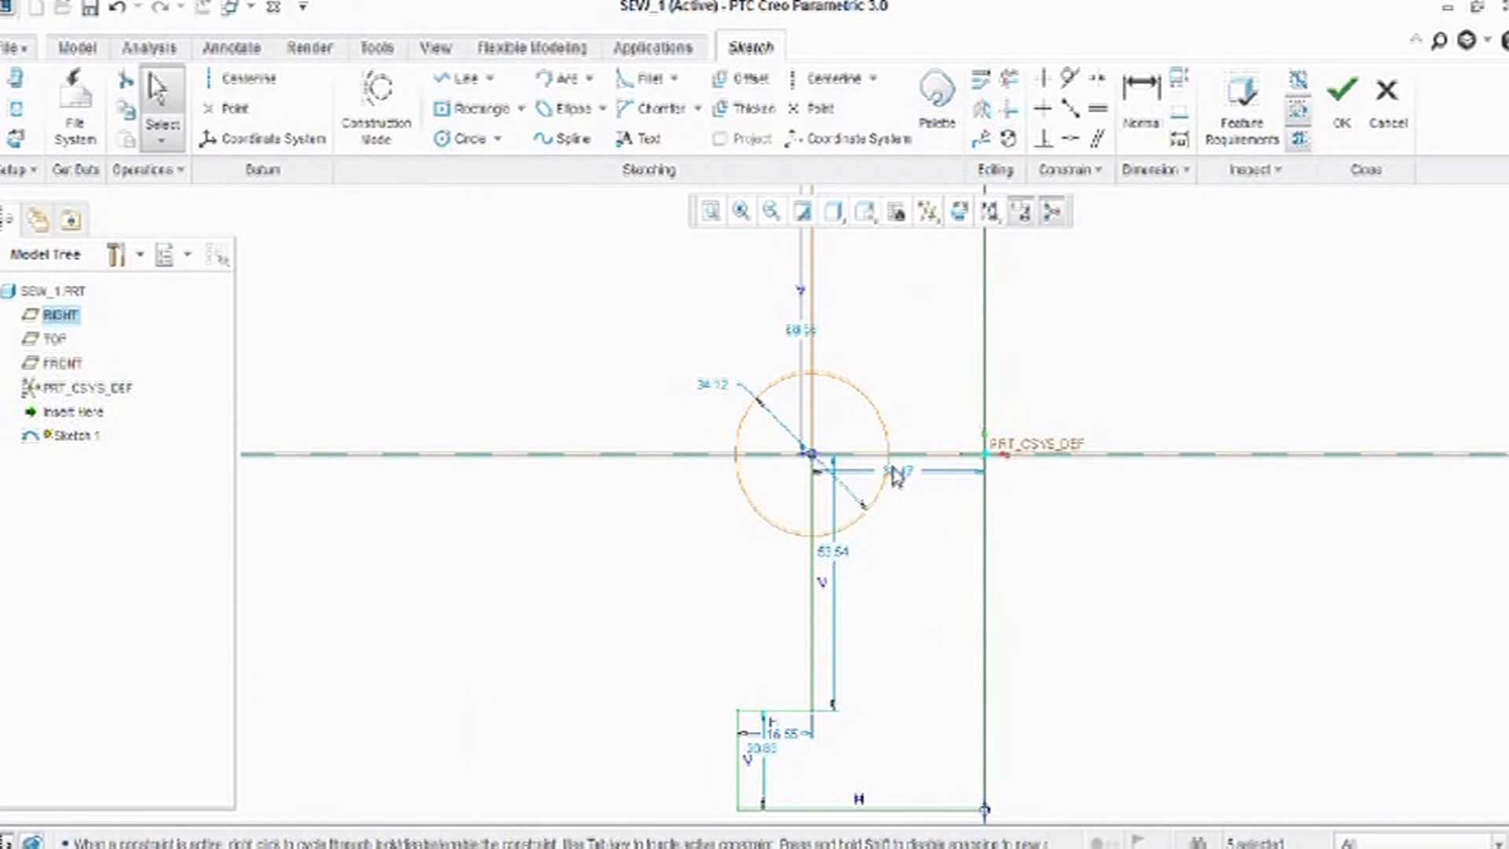
scroll(678, 409, down, 1)
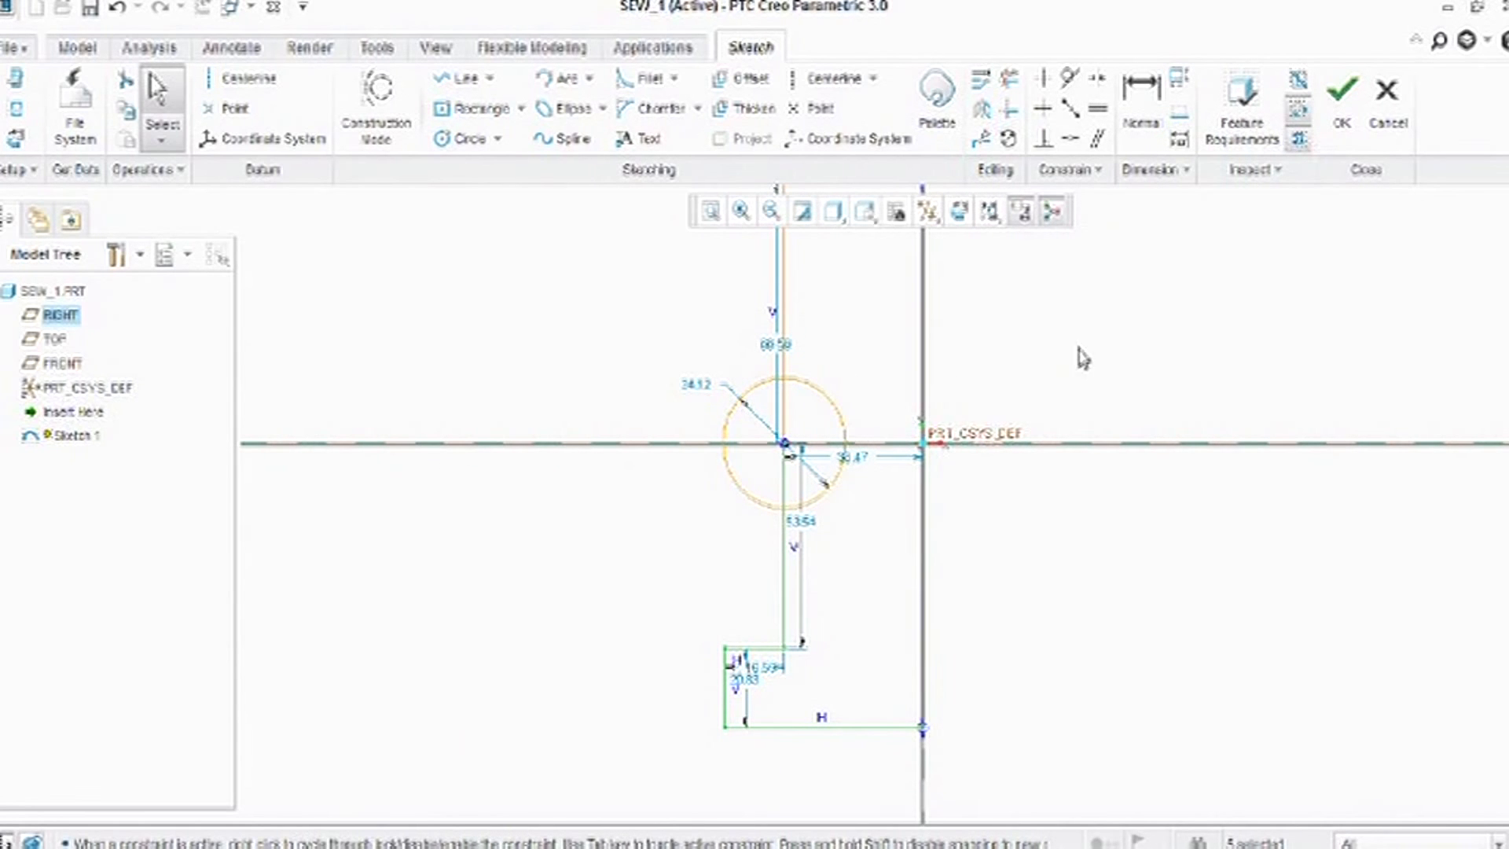
click(1011, 80)
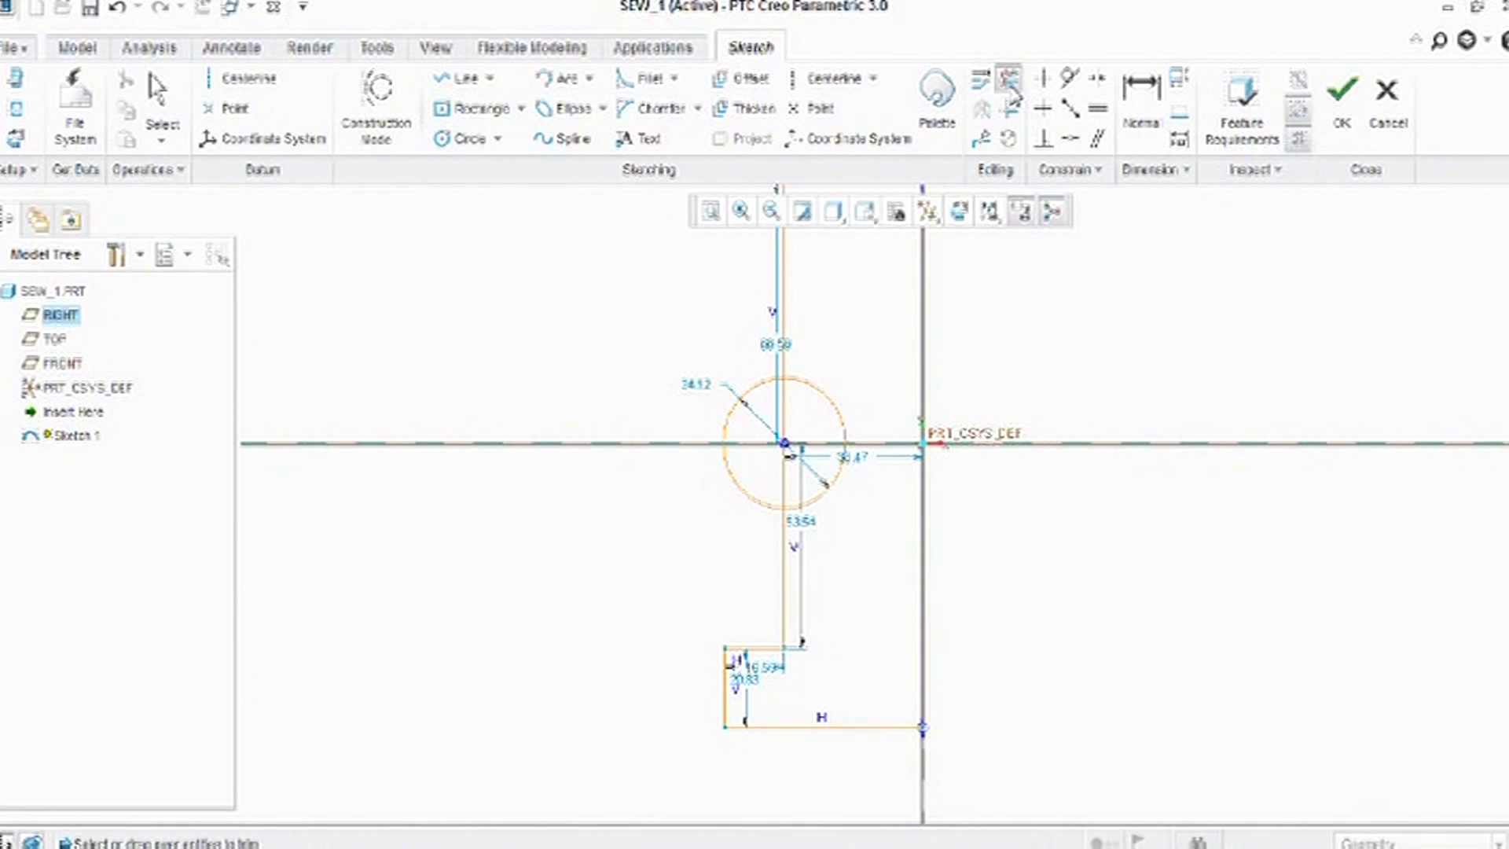
click(837, 418)
click(837, 476)
click(786, 478)
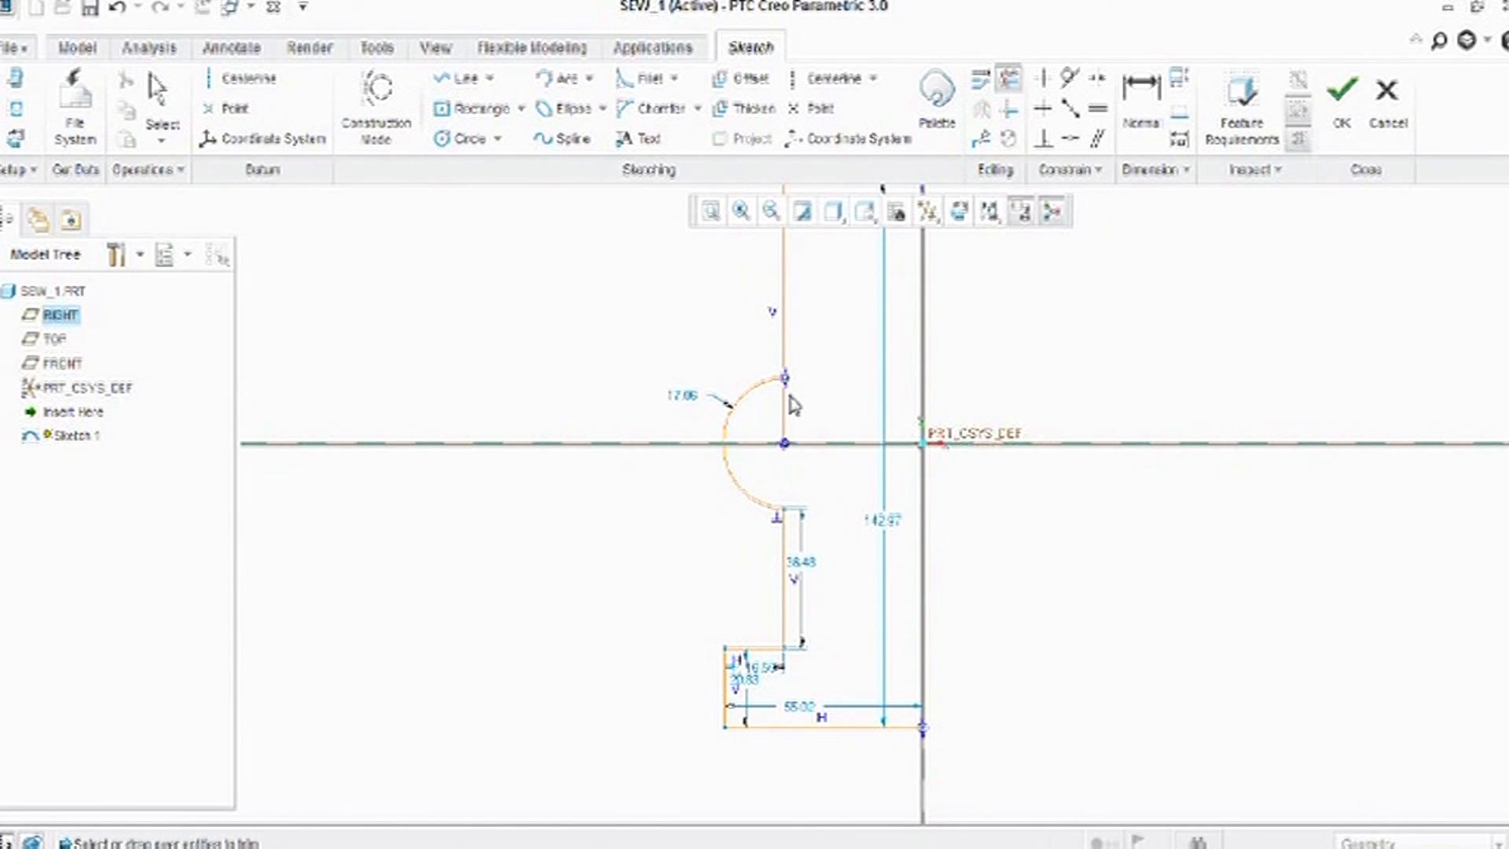
click(788, 410)
scroll(794, 697, up, 1)
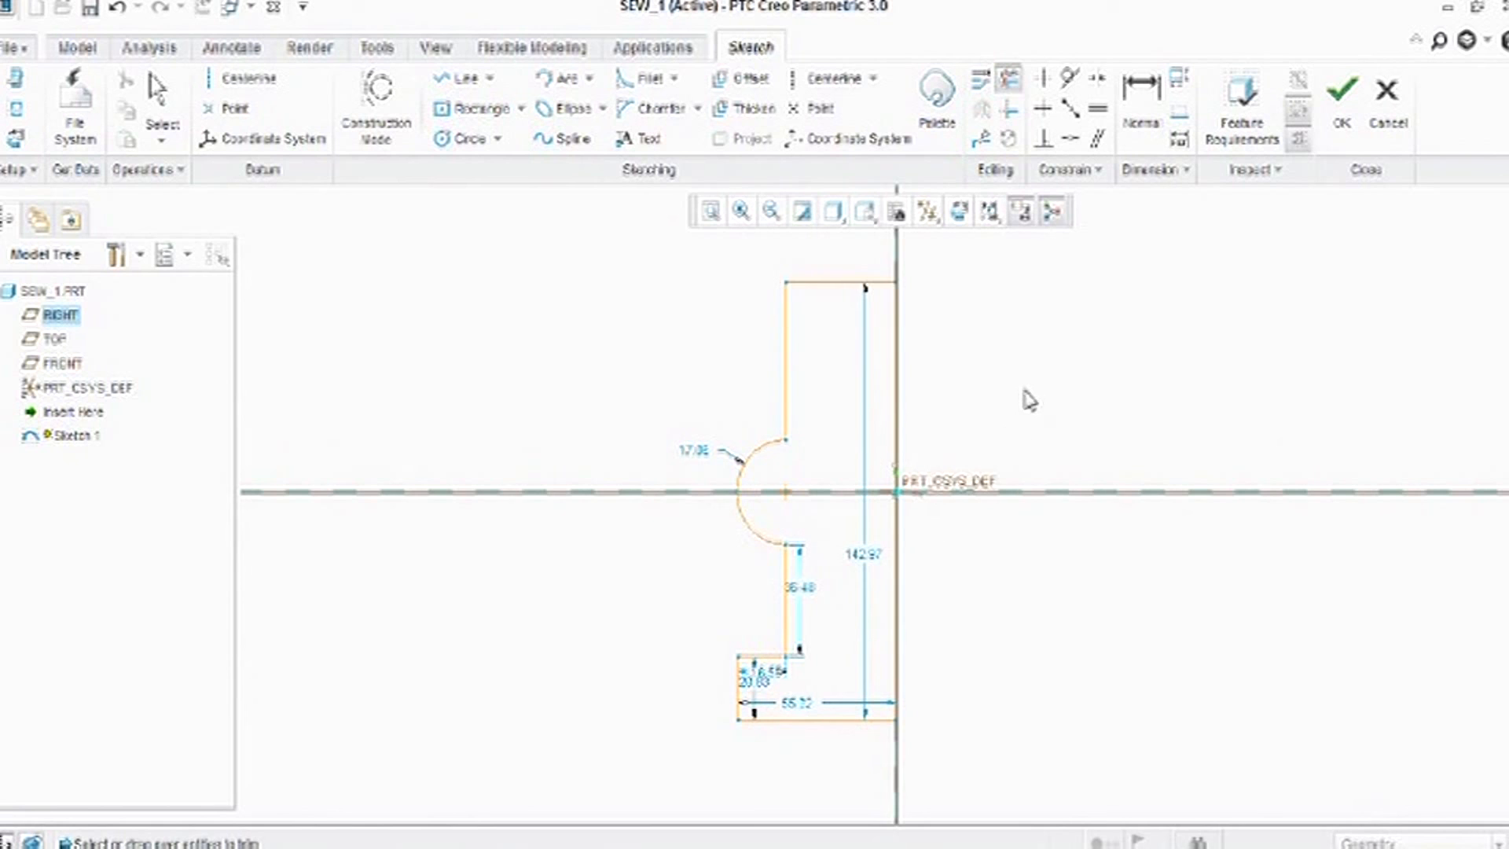